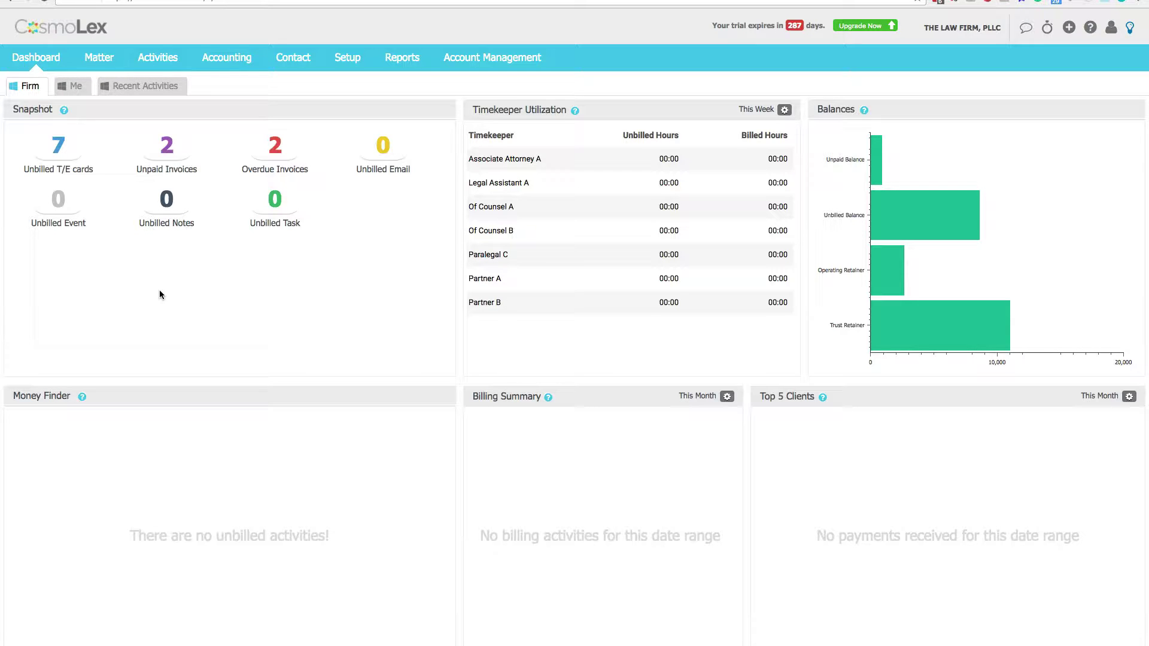
Open the Activities Invoices list showing Matter A's two current invoices.
{"action": "left_click", "coordinate": [151, 60]}
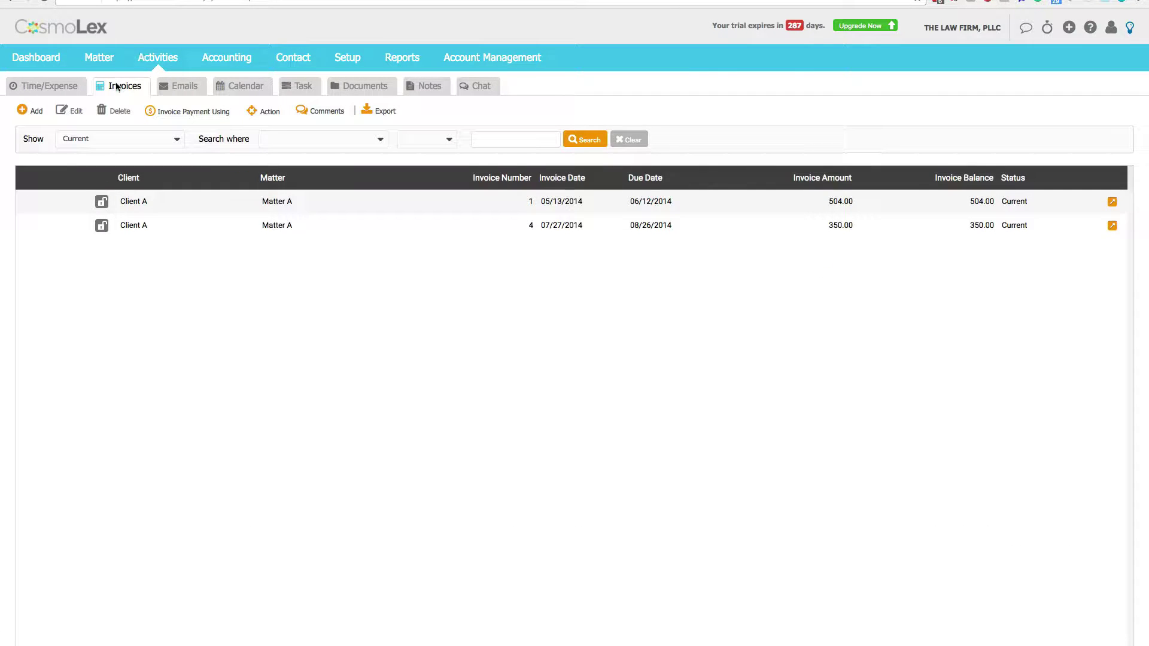
Start a new invoice with invoice date, due date and include-matter-till all set to 03/31/2017.
{"action": "left_click", "coordinate": [36, 112]}
{"action": "left_click", "coordinate": [462, 226]}
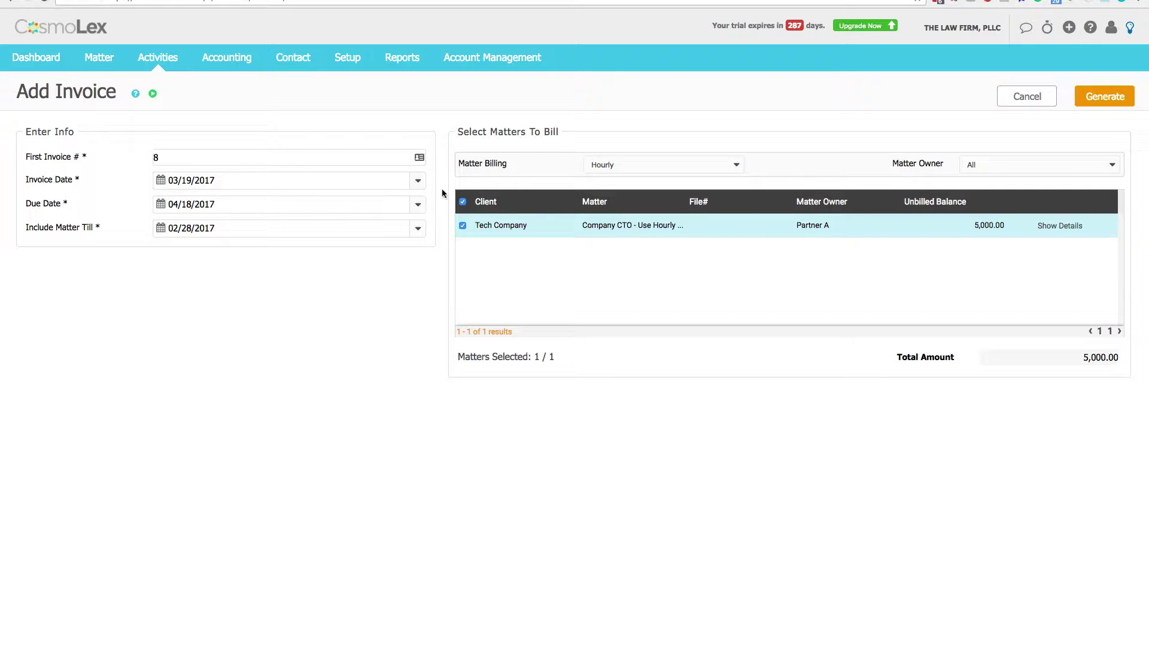
{"action": "left_click", "coordinate": [419, 182]}
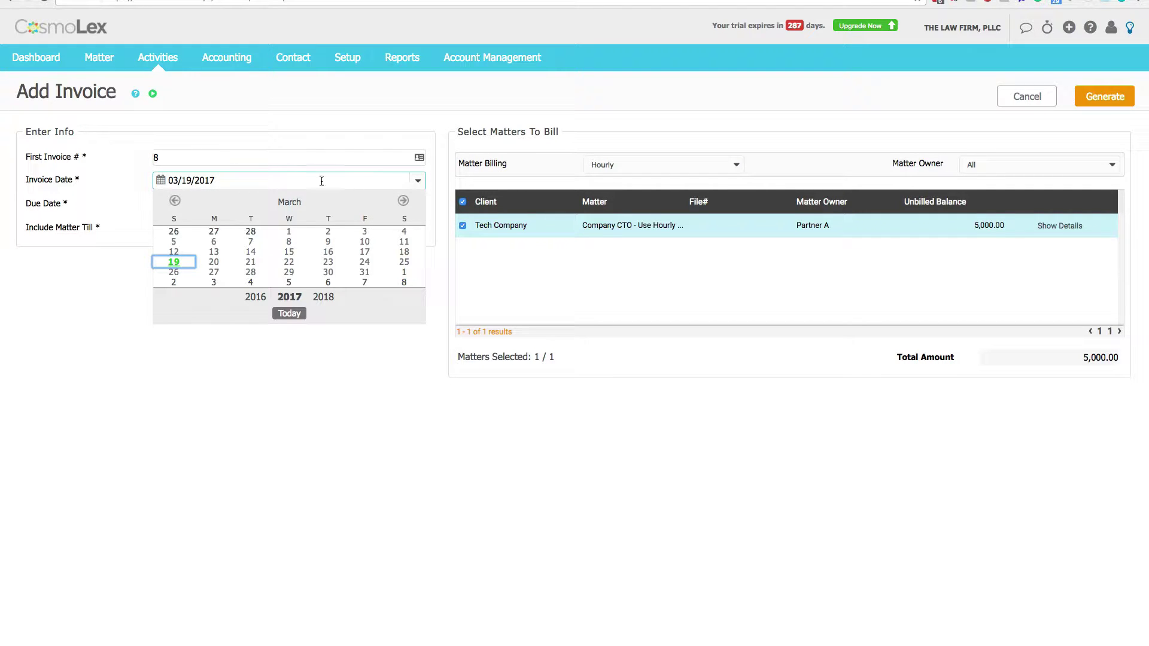
{"action": "left_click", "coordinate": [364, 272]}
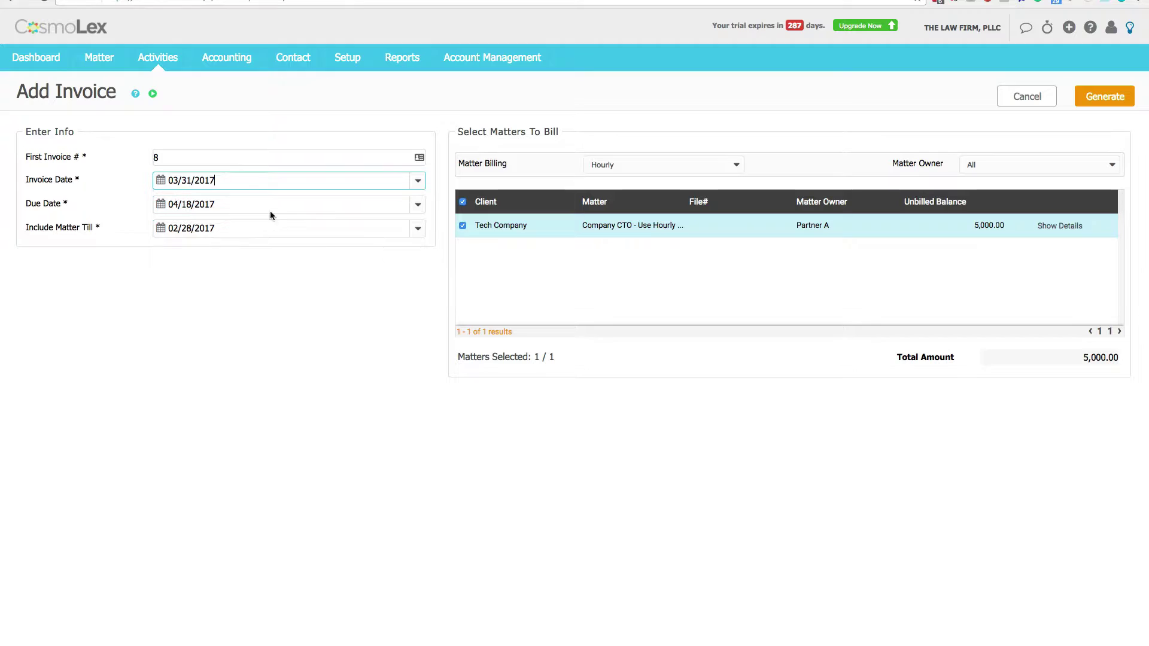
{"action": "left_click", "coordinate": [418, 204]}
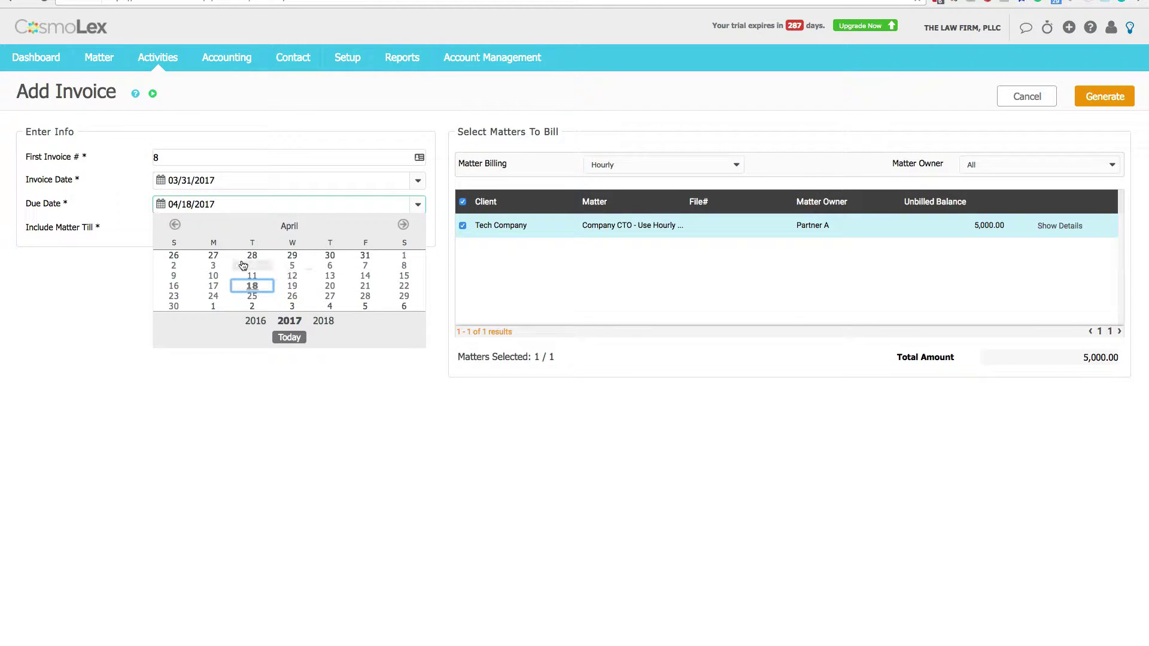
{"action": "left_click", "coordinate": [176, 226]}
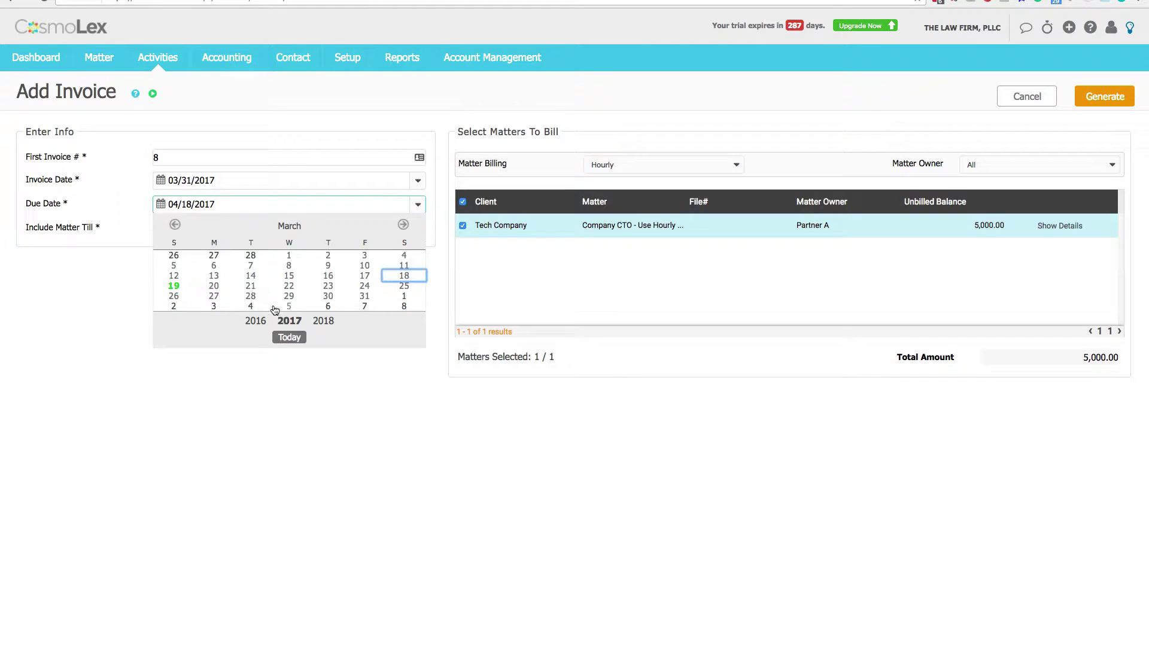
{"action": "left_click", "coordinate": [364, 297]}
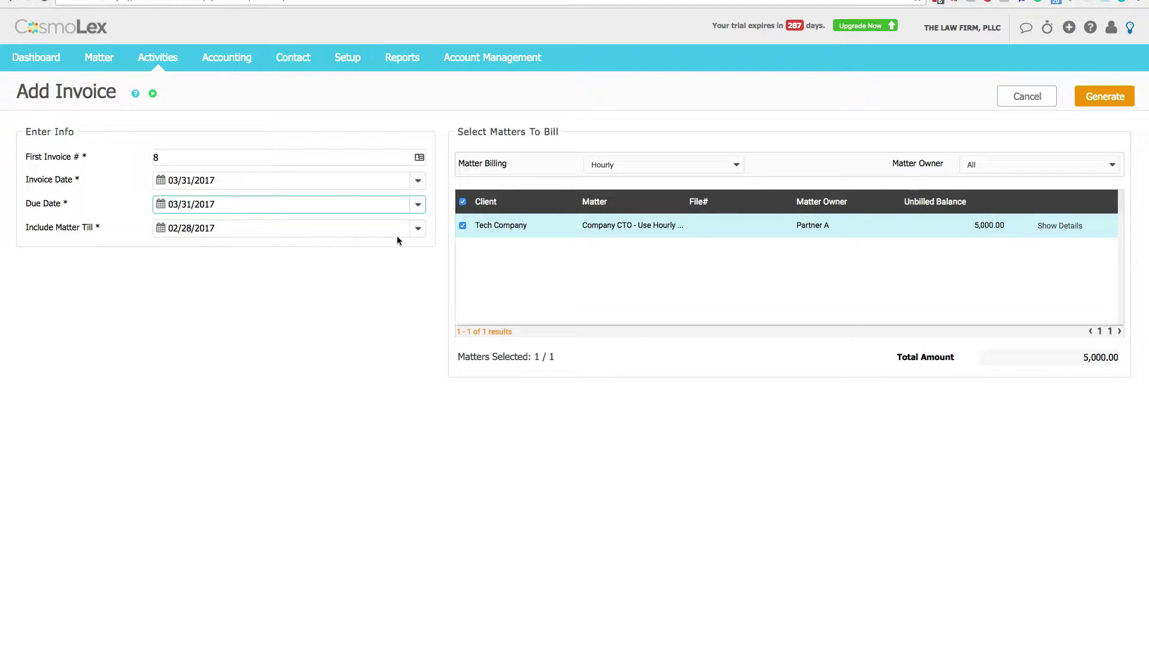
{"action": "left_click", "coordinate": [419, 230]}
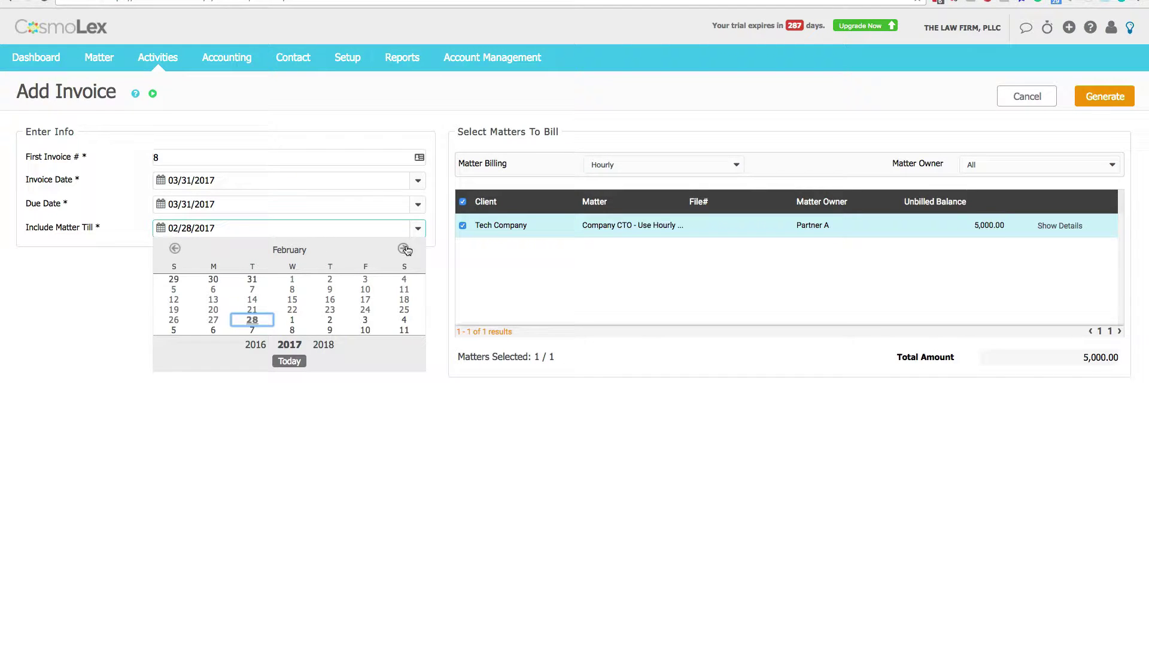
{"action": "left_click", "coordinate": [404, 249]}
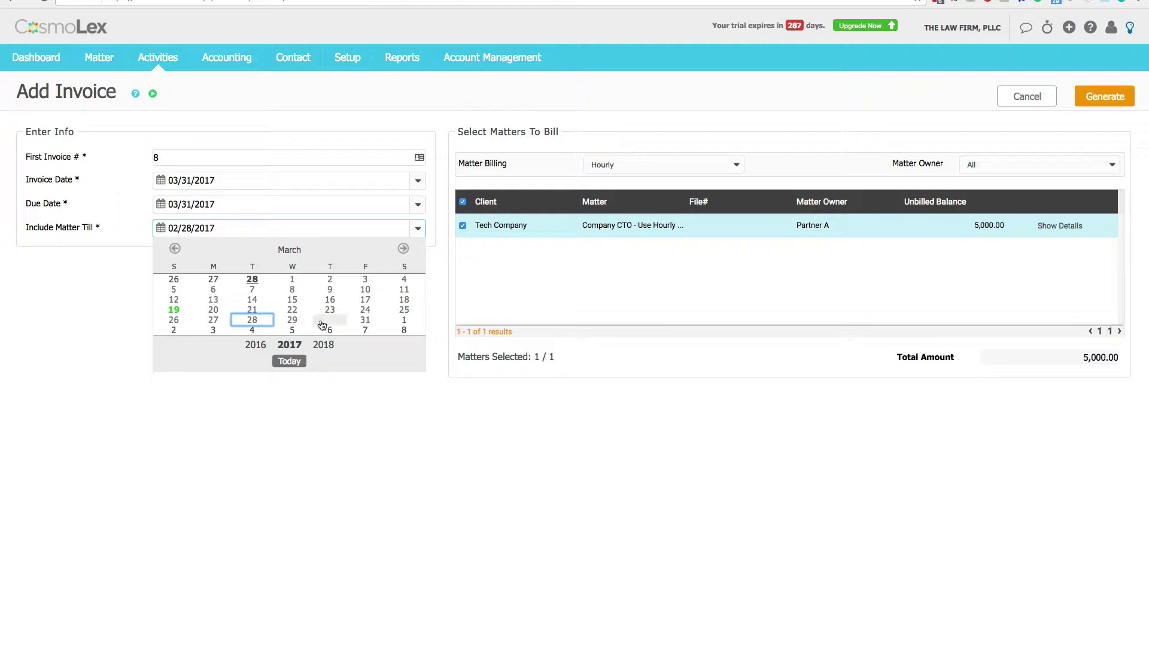
{"action": "left_click", "coordinate": [365, 321]}
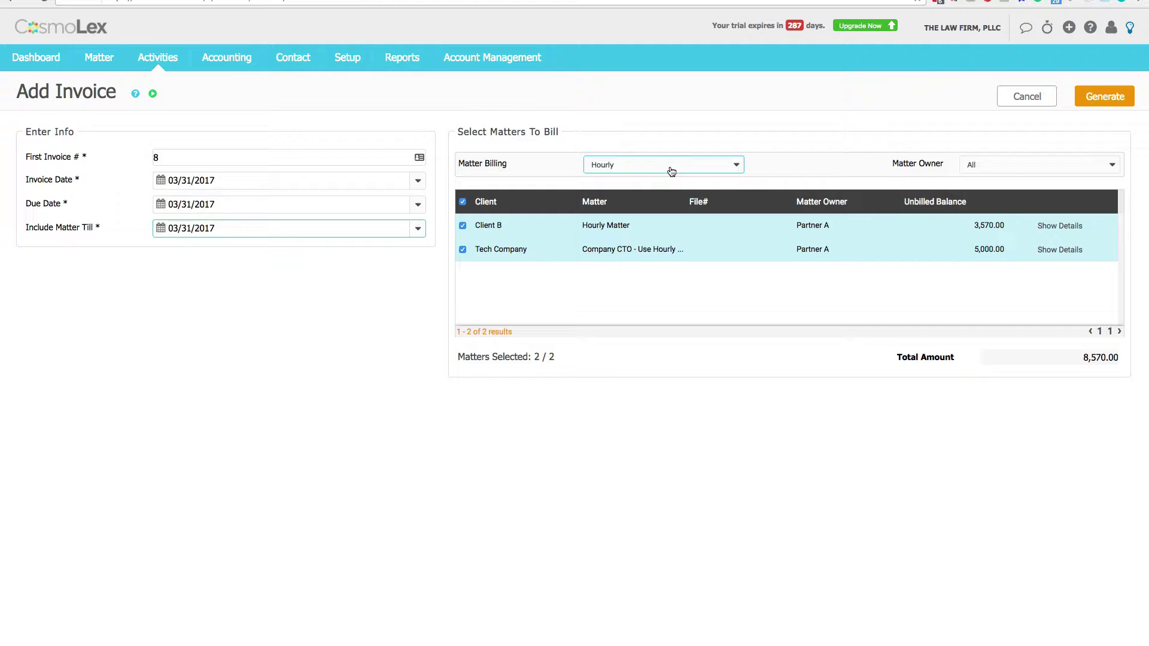
Drop the Tech Company matter and generate invoice 8 for Client B's Hourly Matter at 3,570.00.
{"action": "left_click", "coordinate": [464, 249]}
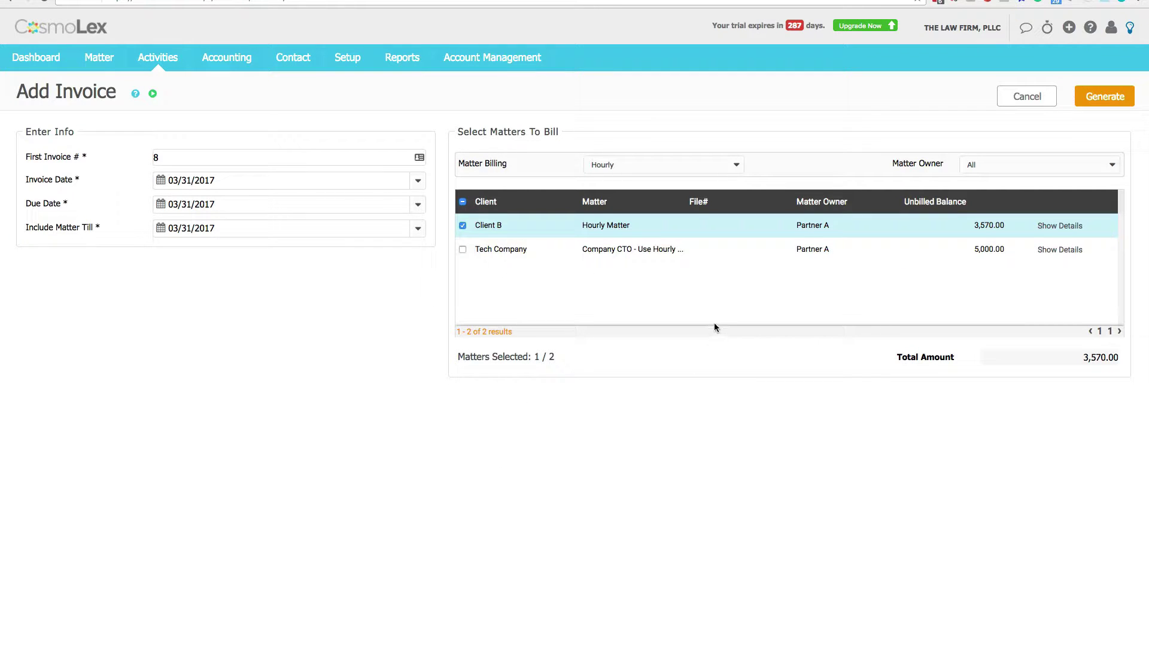
{"action": "left_click", "coordinate": [1104, 97]}
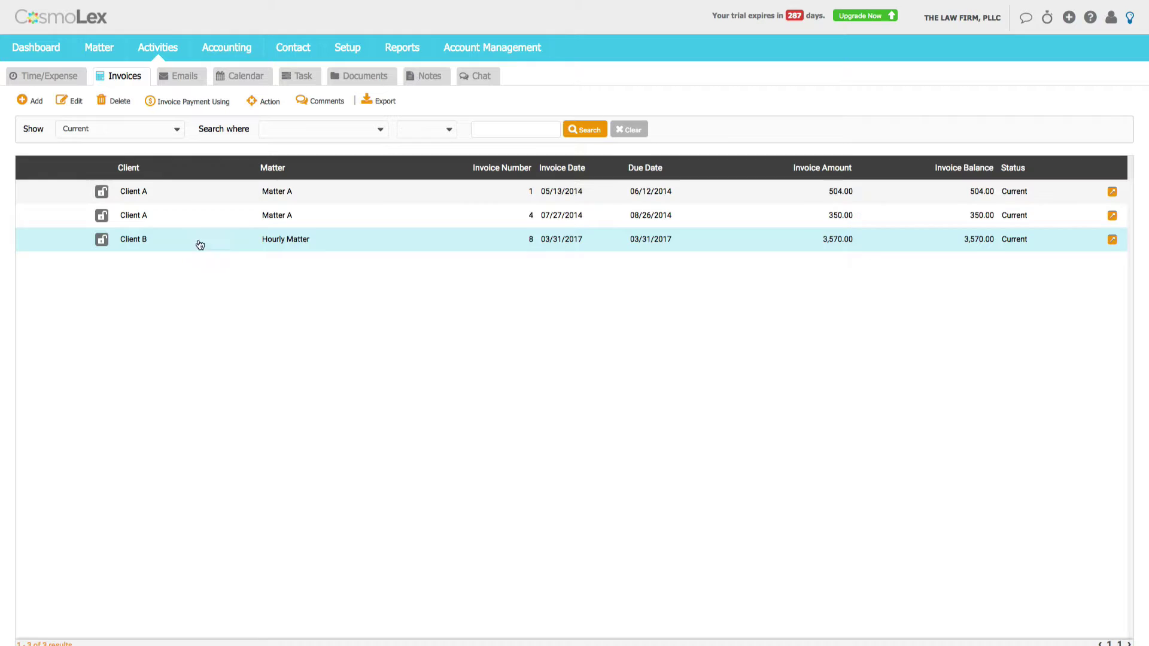
Edit Client B's invoice 8, toggling the 03/18/2017 Of Counsel A card off and back on.
{"action": "left_click", "coordinate": [243, 245]}
{"action": "left_click", "coordinate": [76, 102]}
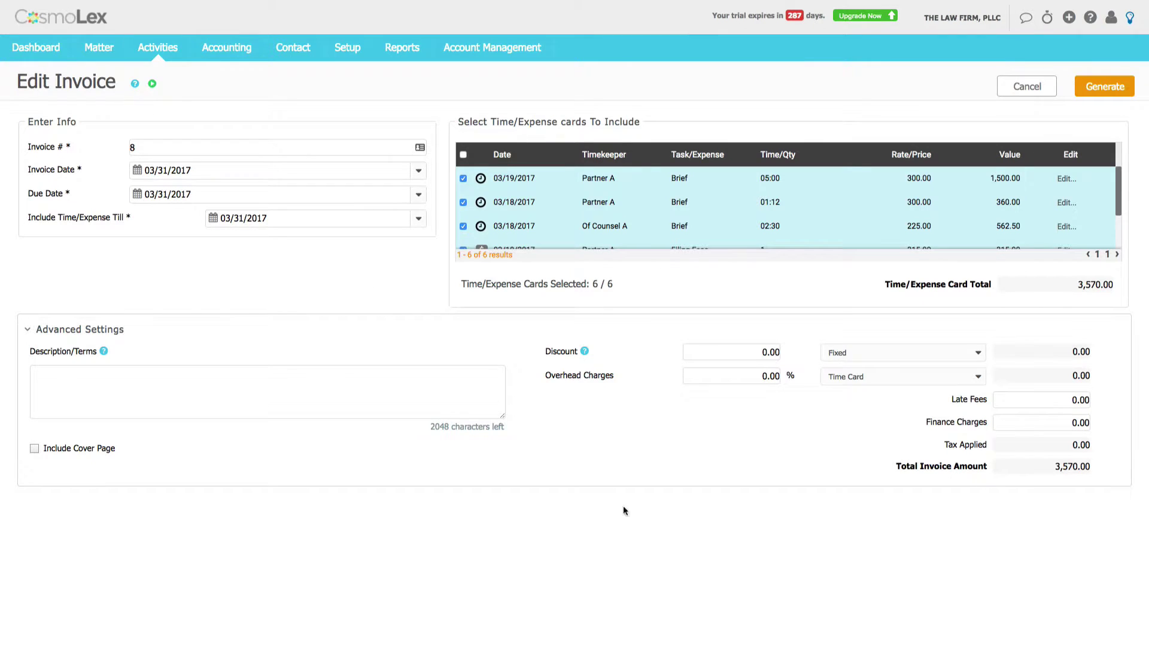
{"action": "scroll", "coordinate": [1116, 209], "scroll_direction": "down", "scroll_amount": 1}
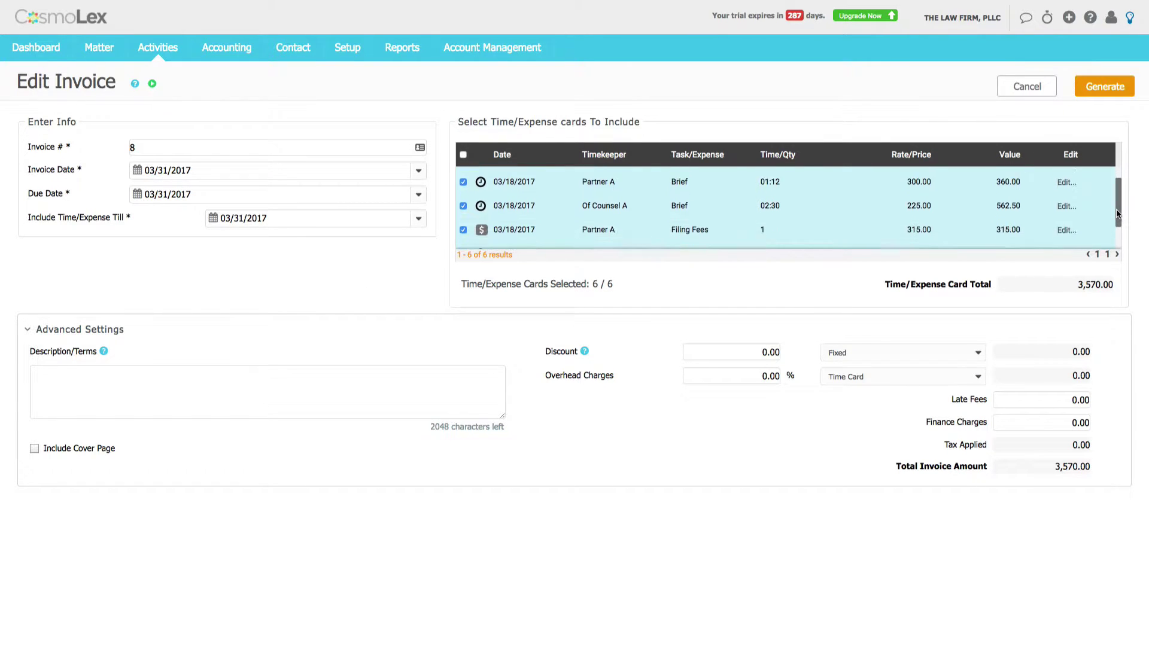
{"action": "scroll", "coordinate": [1116, 209], "scroll_direction": "up", "scroll_amount": 1}
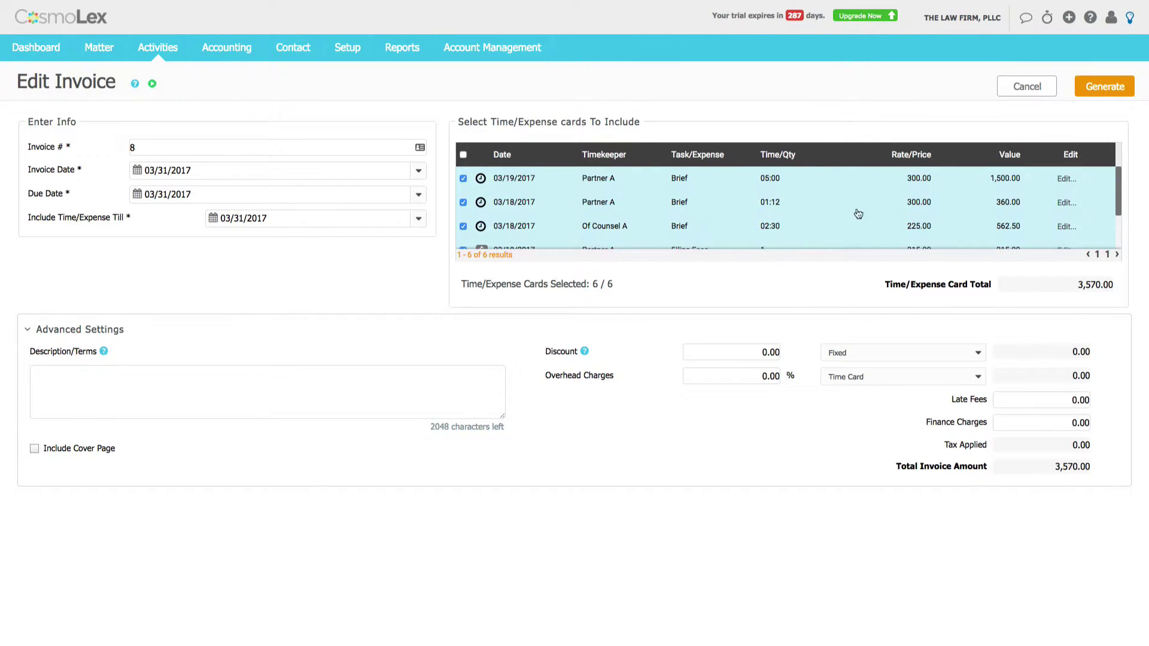
{"action": "left_click", "coordinate": [463, 226]}
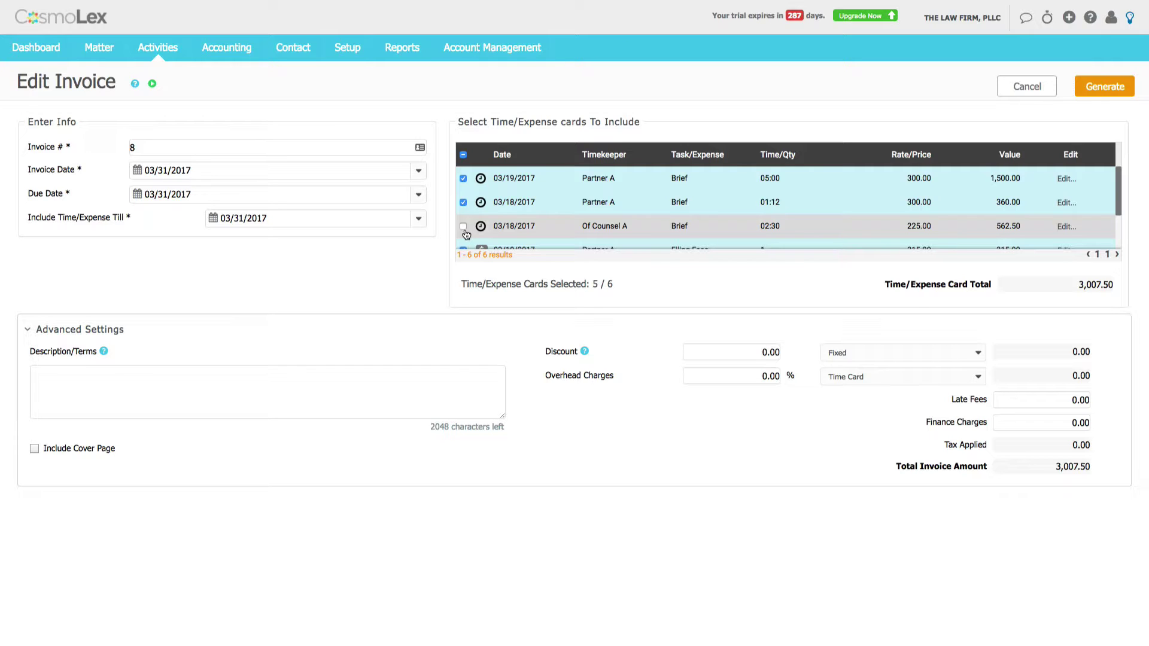
{"action": "left_click", "coordinate": [464, 227]}
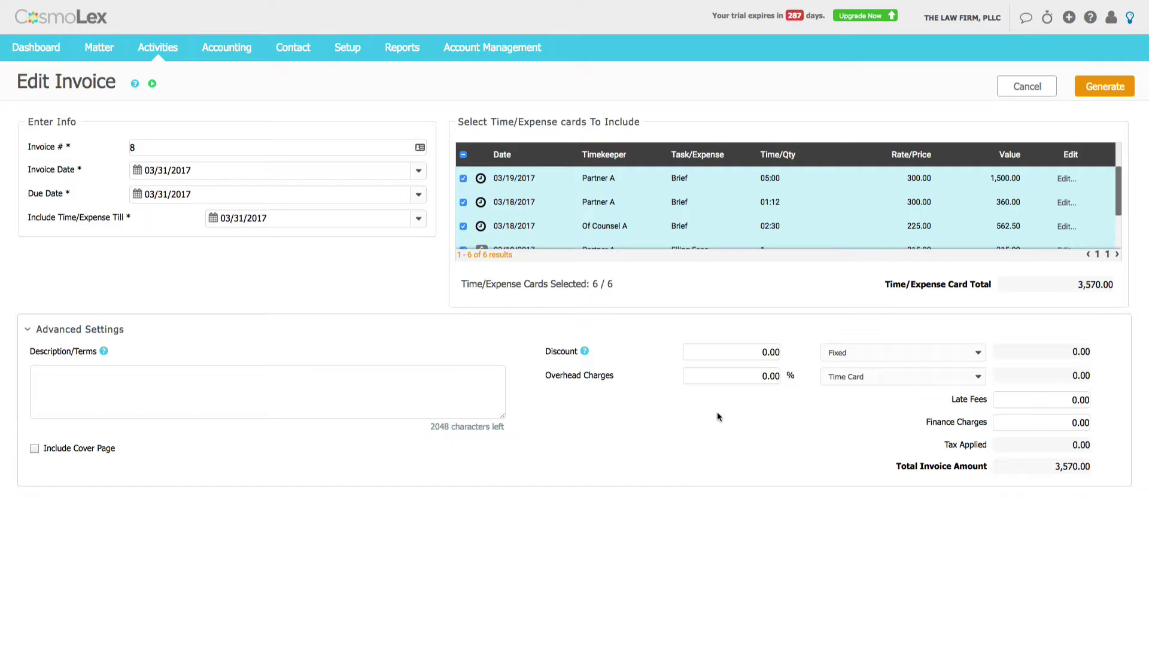
Apply a 4.00% overhead charge on Time Card and regenerate invoice 8 at 3,700.20.
{"action": "left_click", "coordinate": [747, 377]}
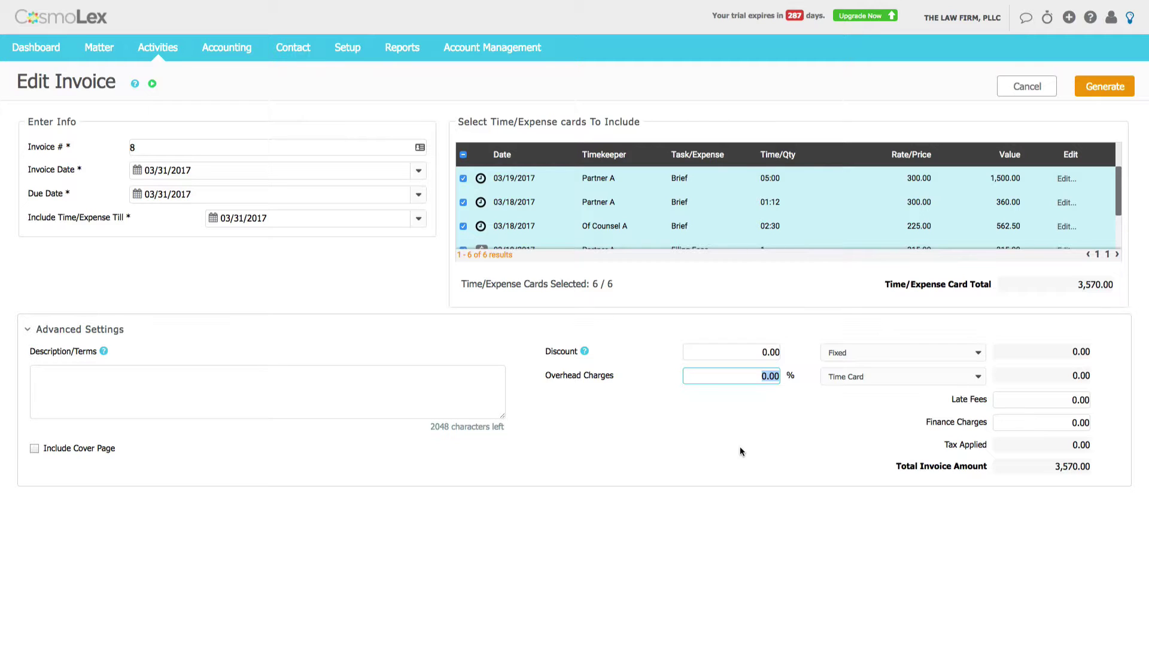
{"action": "type", "text": "4.00"}
{"action": "left_click", "coordinate": [981, 377]}
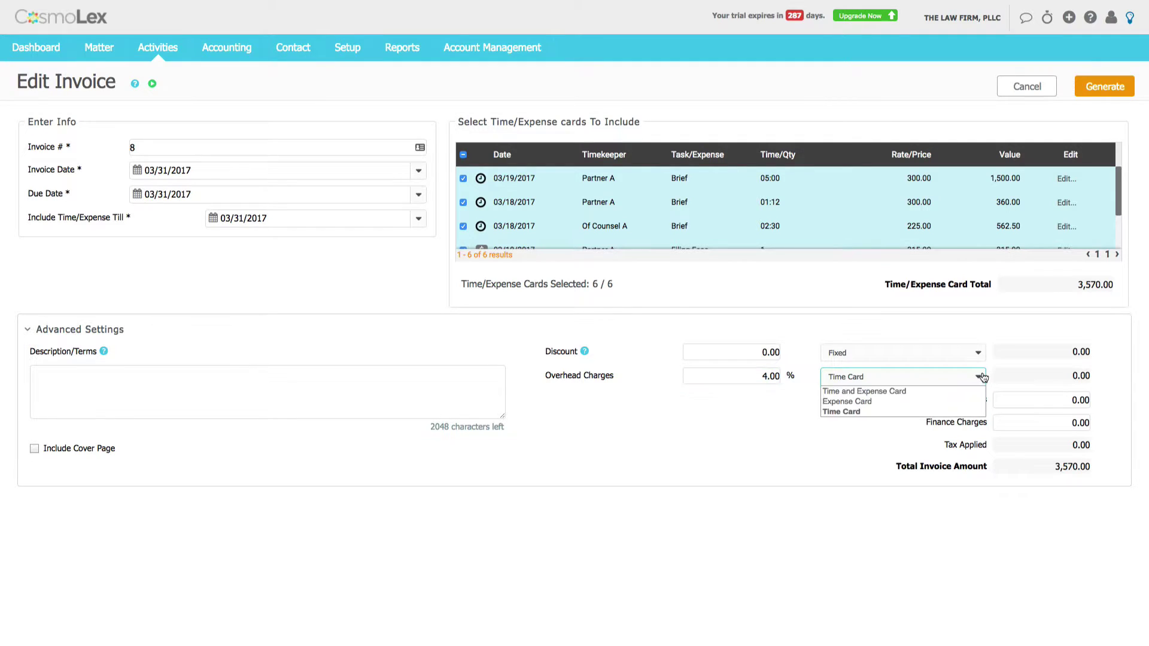
{"action": "left_click", "coordinate": [873, 415]}
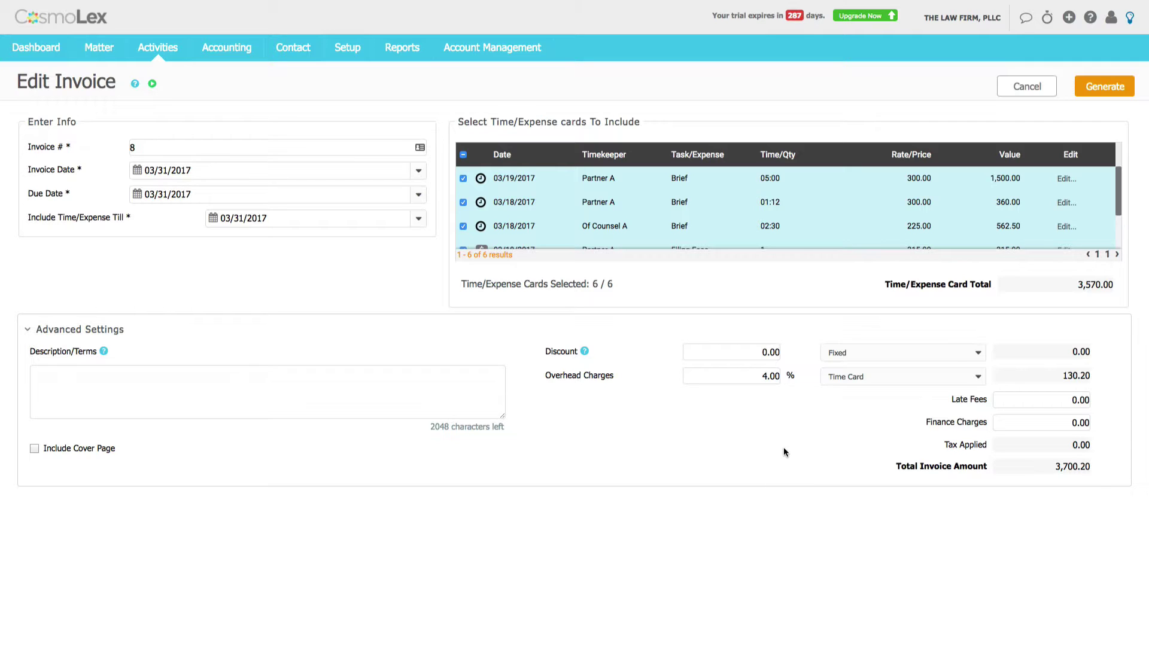
{"action": "left_click", "coordinate": [1112, 85]}
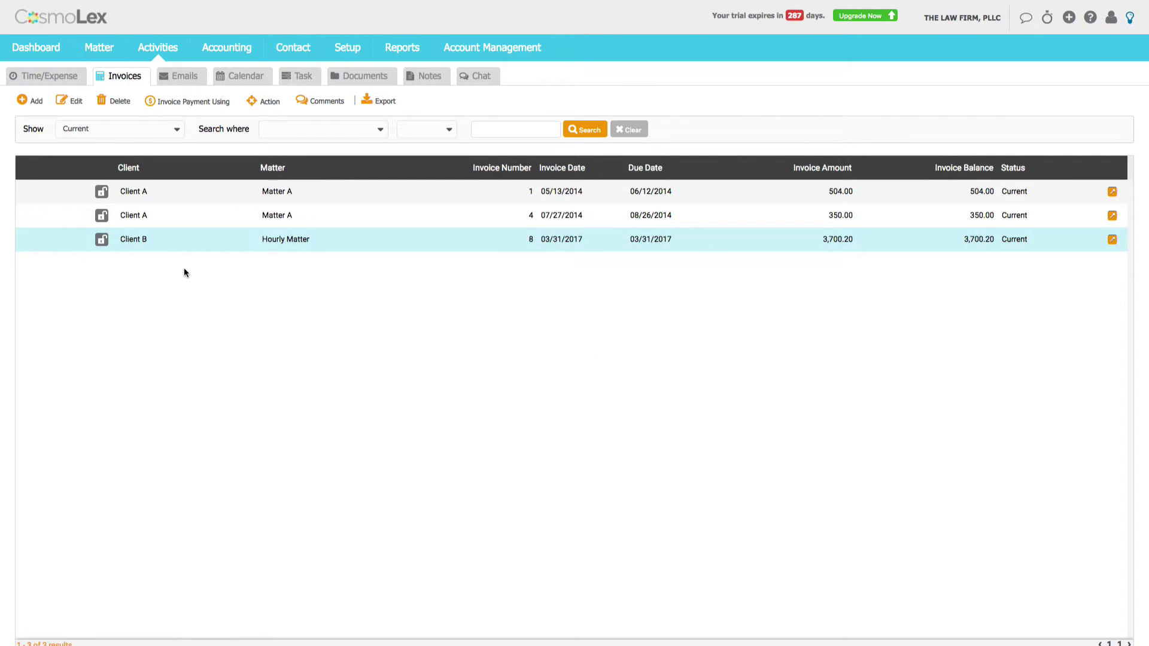
Choose to pay invoice 8 from the existing trust retainer.
{"action": "left_click", "coordinate": [269, 101]}
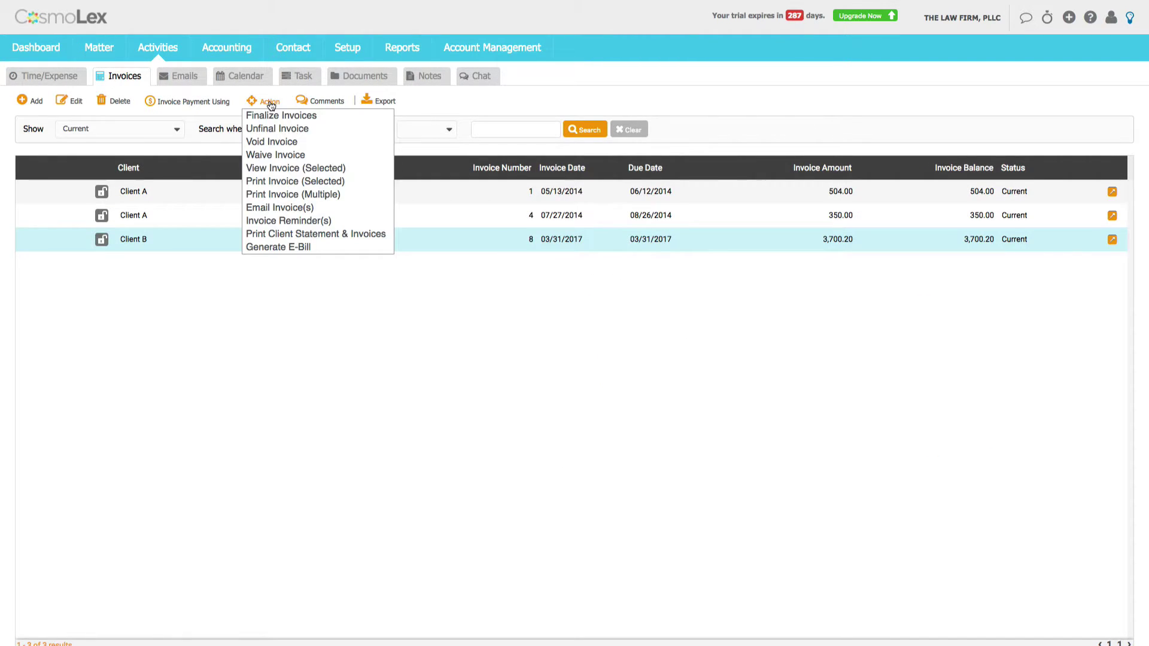
{"action": "left_click", "coordinate": [180, 103]}
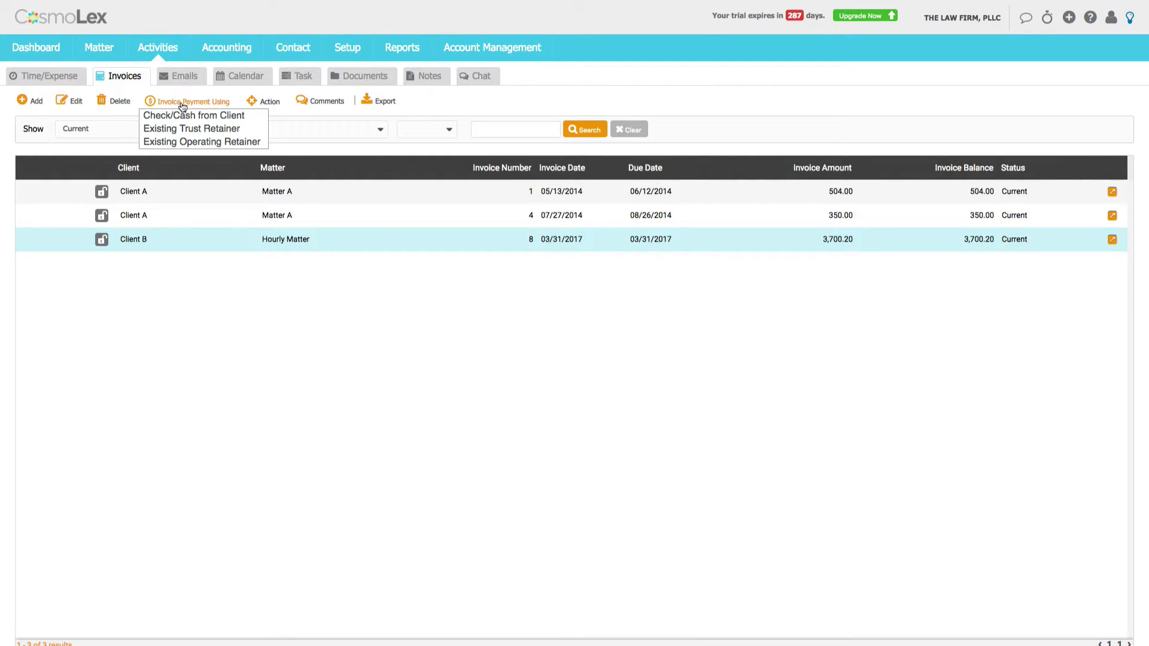
{"action": "left_click", "coordinate": [202, 130]}
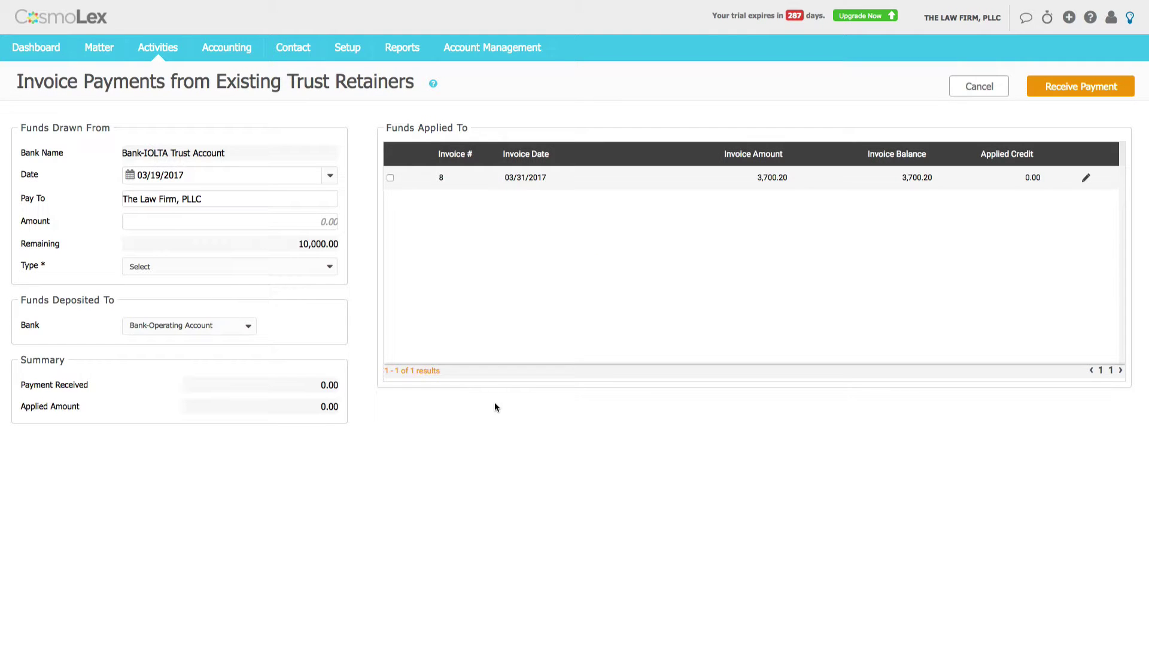
{"action": "left_click", "coordinate": [390, 178]}
Draw 3,700.20 from trust as a Wire/ACH-Out payment and confirm it.
{"action": "left_click", "coordinate": [320, 221]}
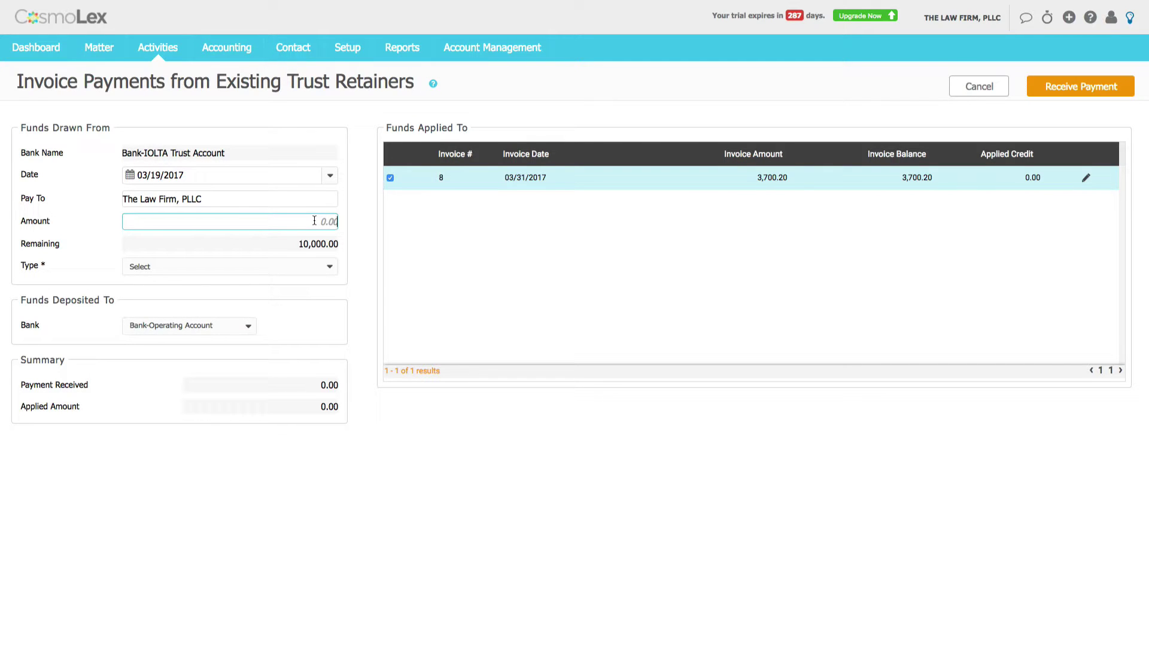
{"action": "type", "text": "3700.20"}
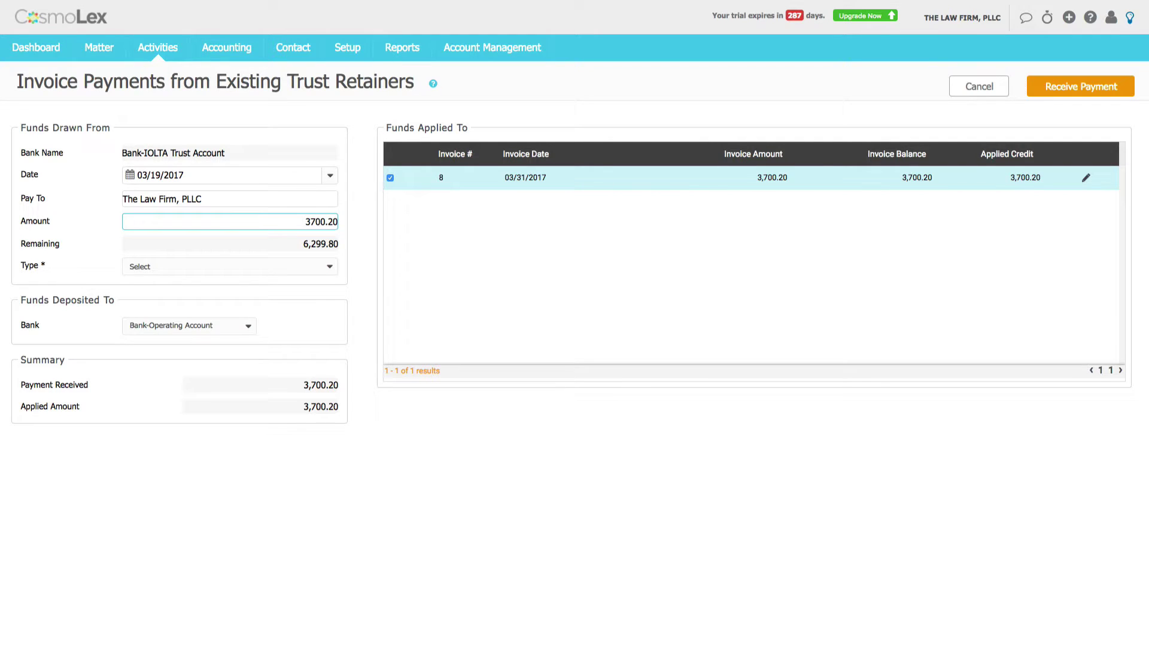
{"action": "left_click", "coordinate": [232, 240]}
{"action": "left_click", "coordinate": [330, 268]}
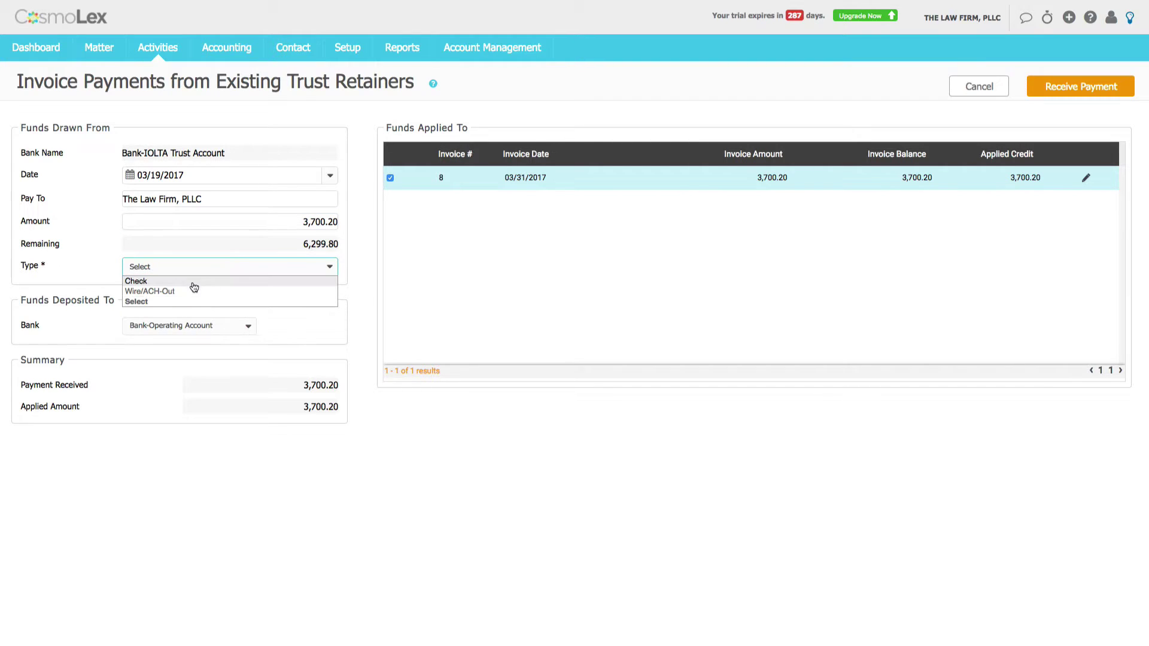
{"action": "left_click", "coordinate": [197, 292]}
{"action": "left_click", "coordinate": [218, 292]}
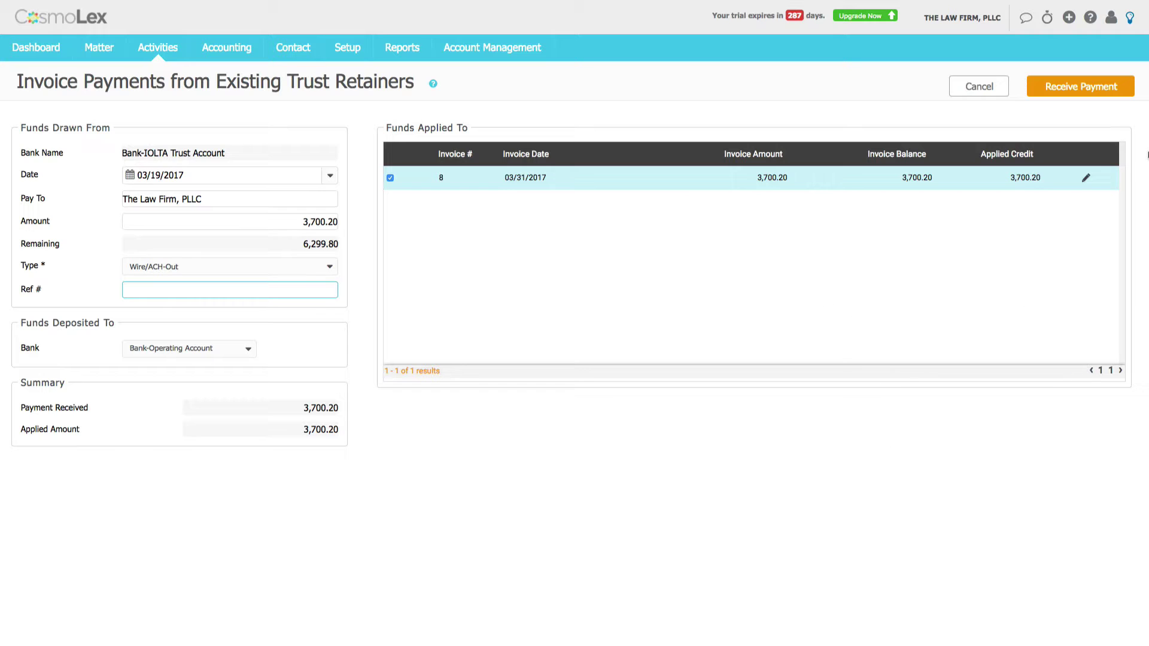
{"action": "left_click", "coordinate": [1076, 91]}
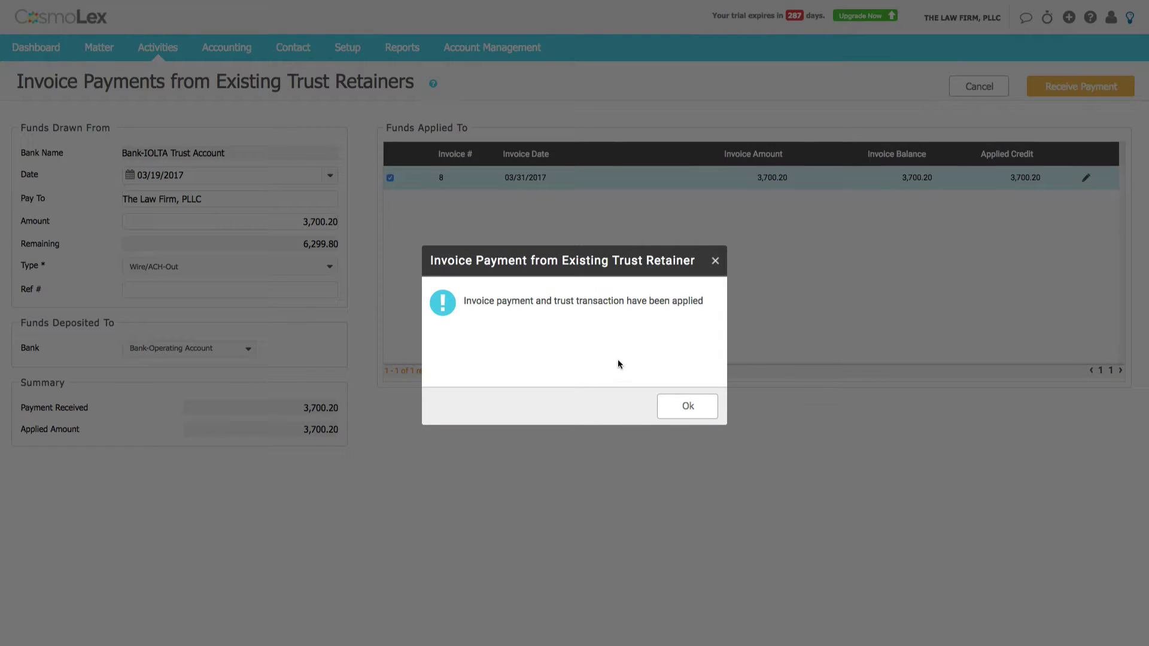
{"action": "left_click", "coordinate": [684, 411]}
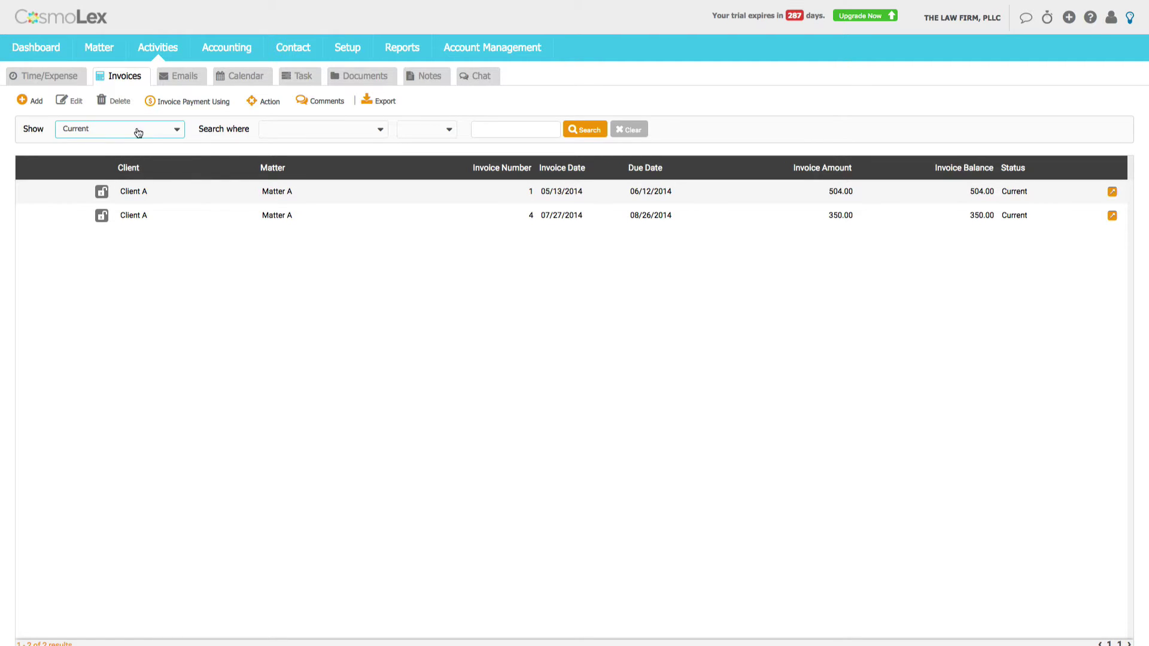
Show all invoices including paid ones, then save the selected invoice 8 as a PDF.
{"action": "left_click", "coordinate": [173, 132]}
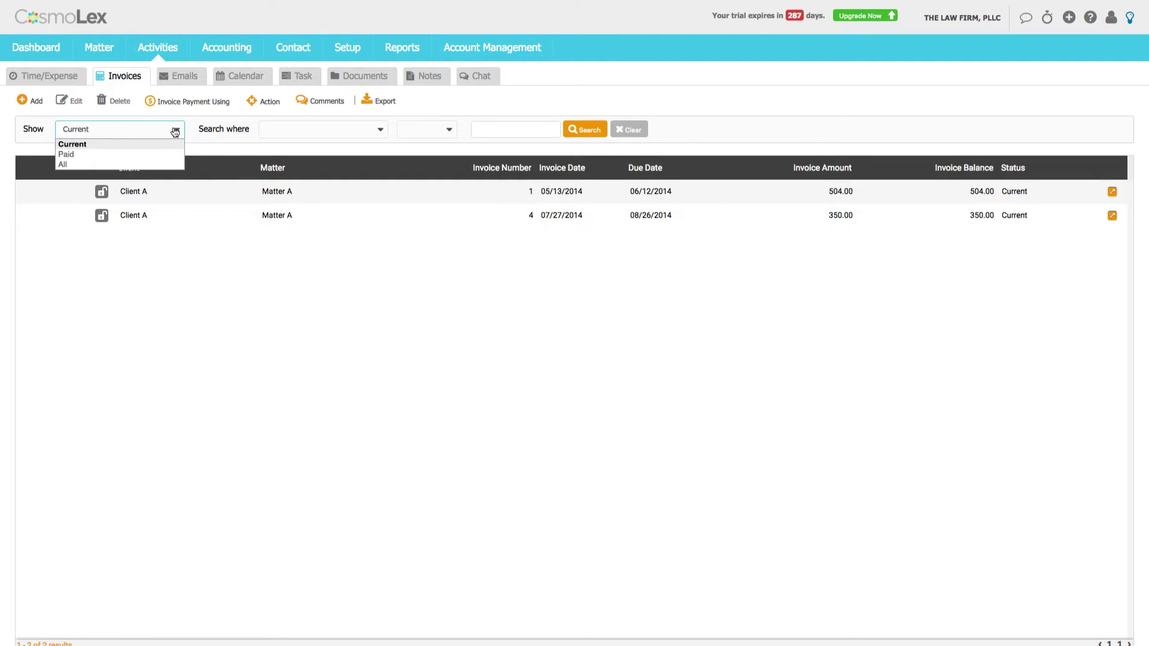
{"action": "left_click", "coordinate": [63, 164]}
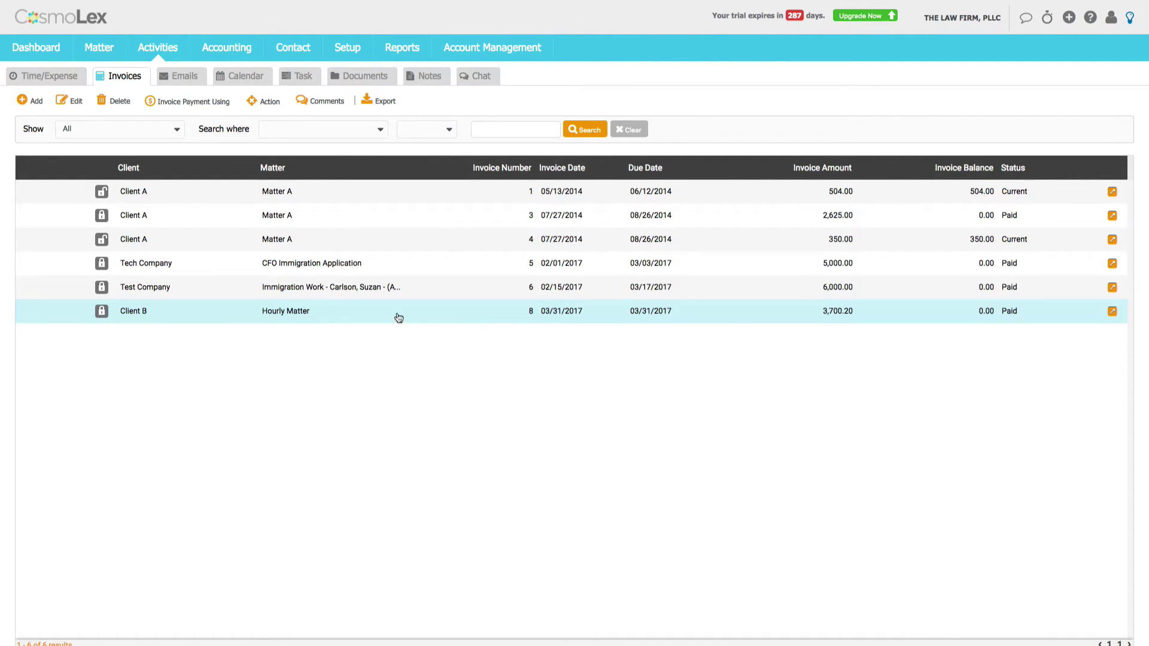
{"action": "left_click", "coordinate": [259, 103]}
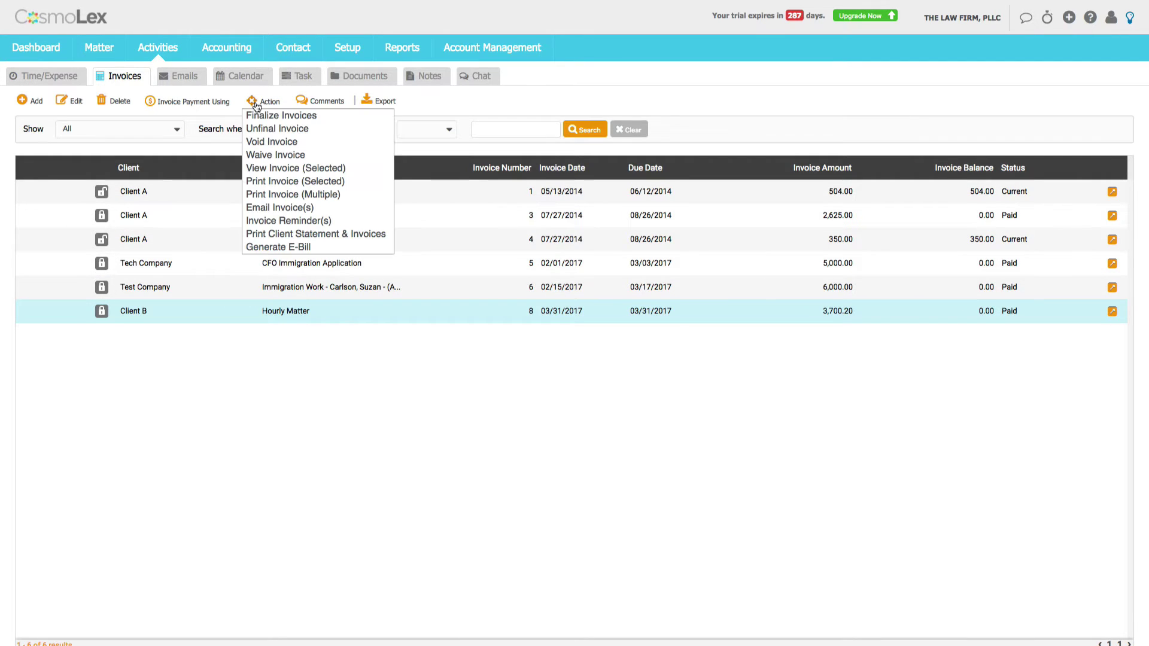
{"action": "left_click", "coordinate": [306, 185]}
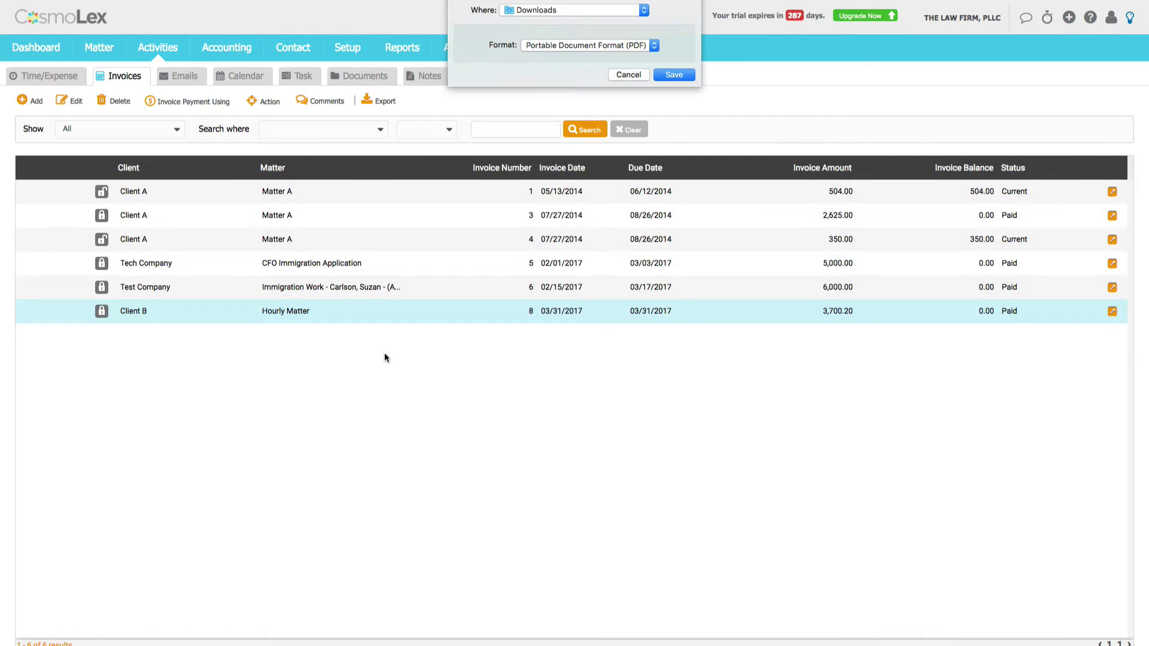
{"action": "left_click", "coordinate": [674, 74]}
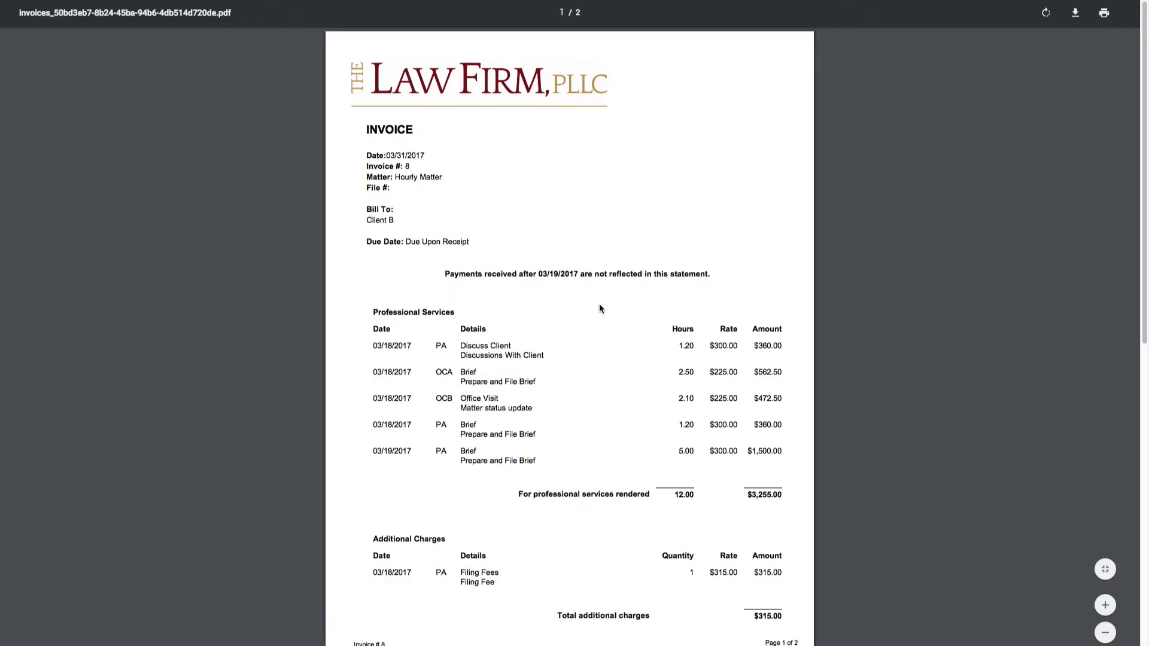
Scroll the invoice PDF and highlight the $130.20 overhead amount and $6,299.80 retainer balance.
{"action": "scroll", "coordinate": [598, 303], "scroll_direction": "down", "scroll_amount": 3}
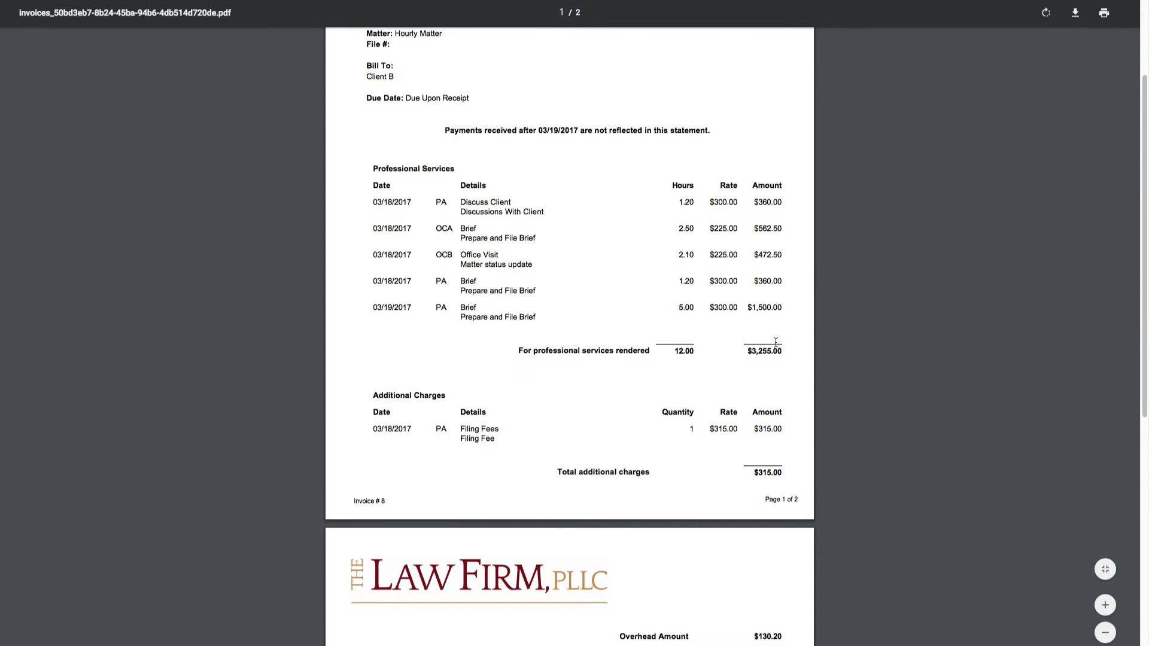
{"action": "scroll", "coordinate": [772, 338], "scroll_direction": "down", "scroll_amount": 5}
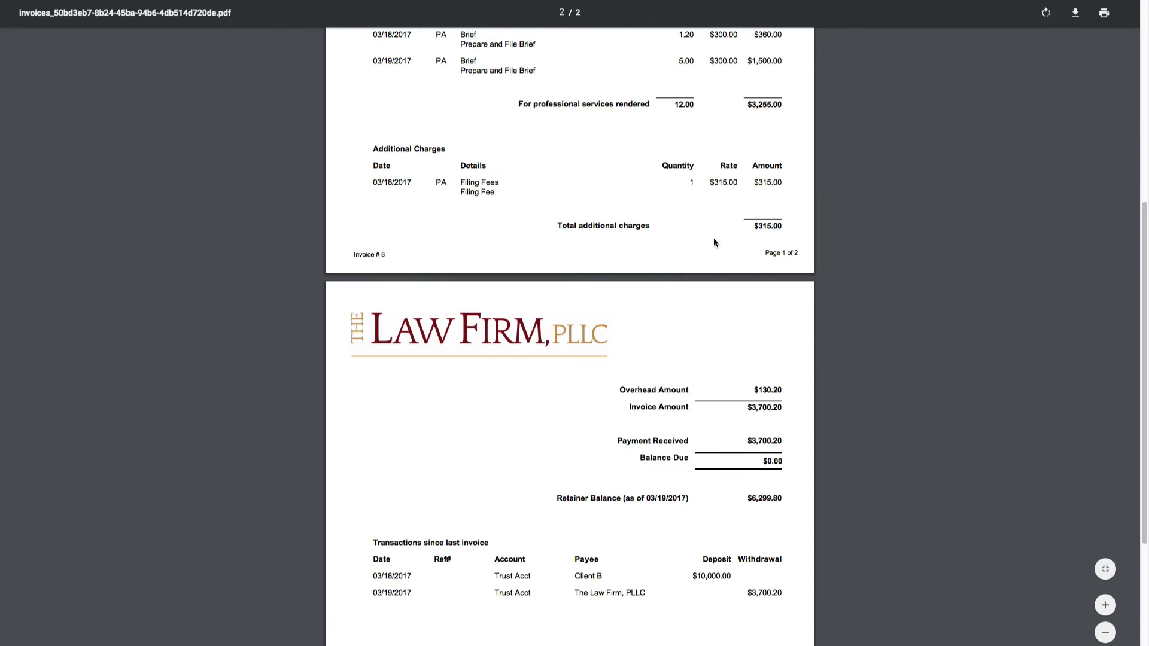
{"action": "scroll", "coordinate": [713, 242], "scroll_direction": "down", "scroll_amount": 2}
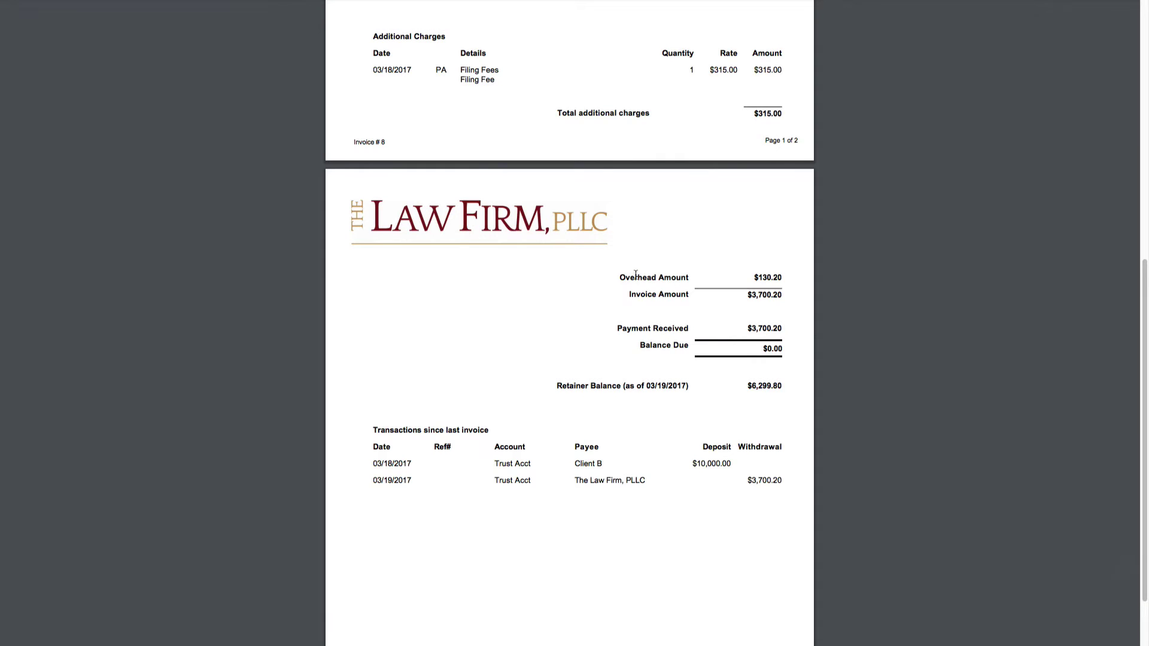
{"action": "left_click_drag", "start_coordinate": [619, 278], "coordinate": [783, 279]}
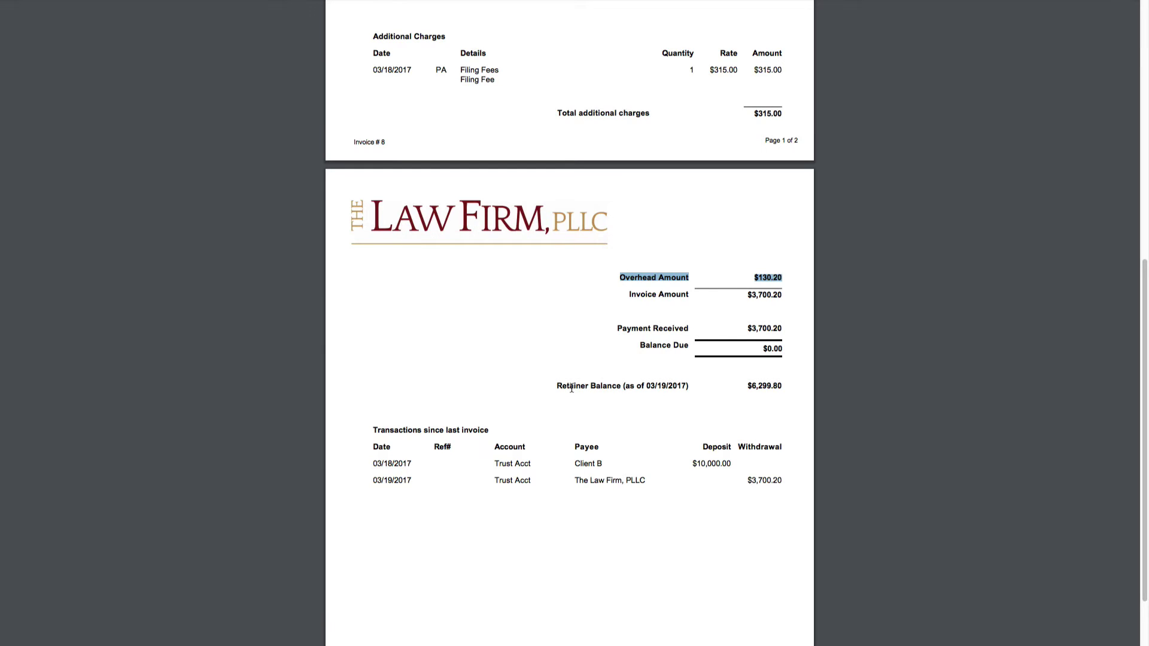
{"action": "left_click_drag", "start_coordinate": [569, 386], "coordinate": [795, 394]}
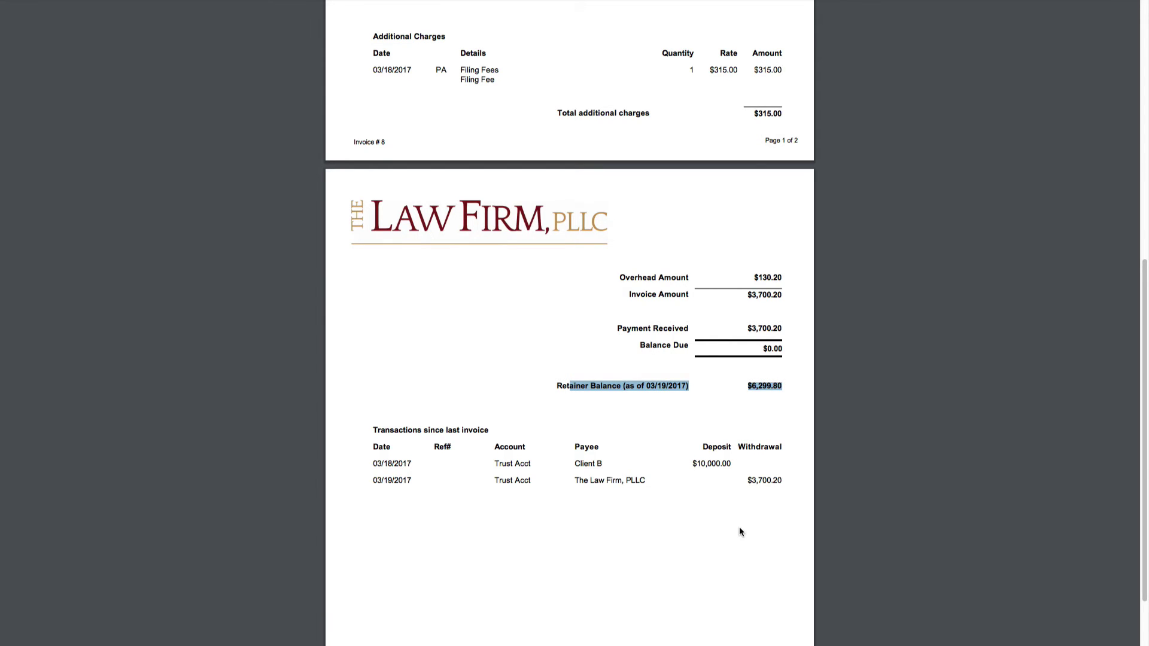
{"action": "scroll", "coordinate": [595, 498], "scroll_direction": "up", "scroll_amount": 4}
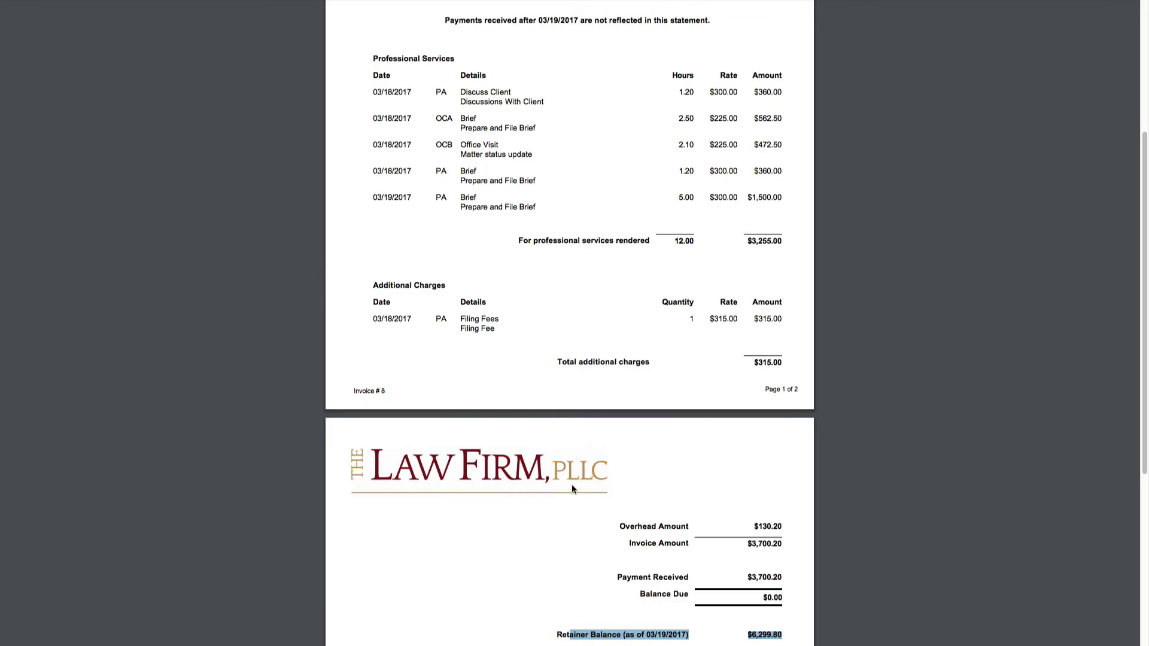
{"action": "scroll", "coordinate": [572, 490], "scroll_direction": "up", "scroll_amount": 4}
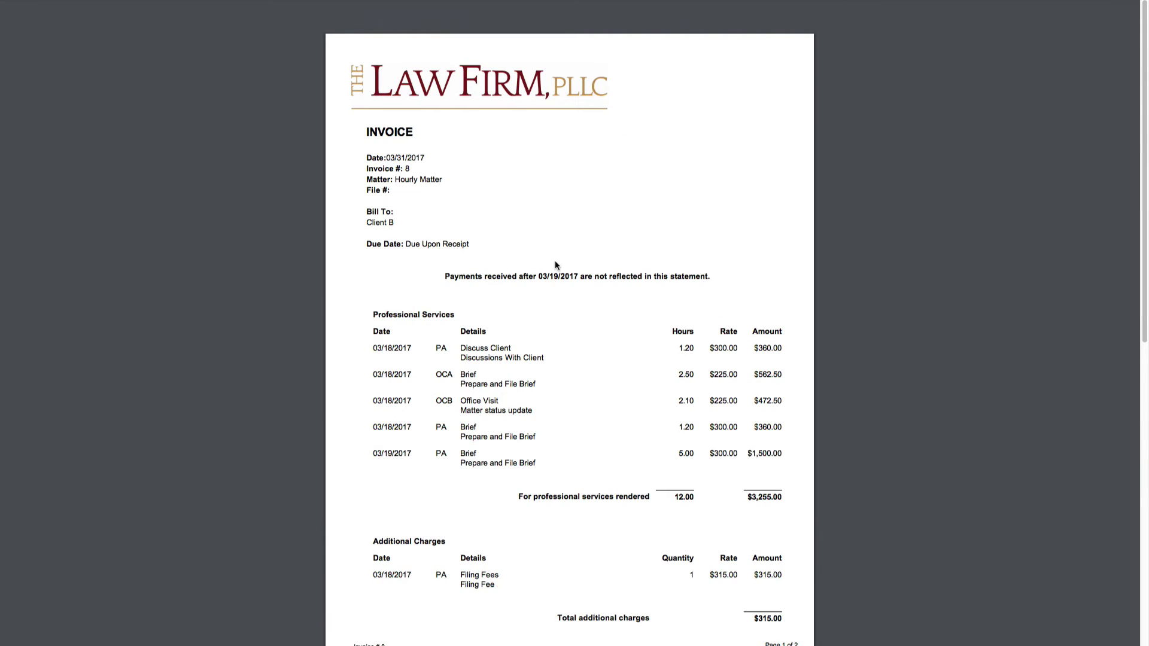
{"action": "scroll", "coordinate": [555, 265], "scroll_direction": "down", "scroll_amount": 3}
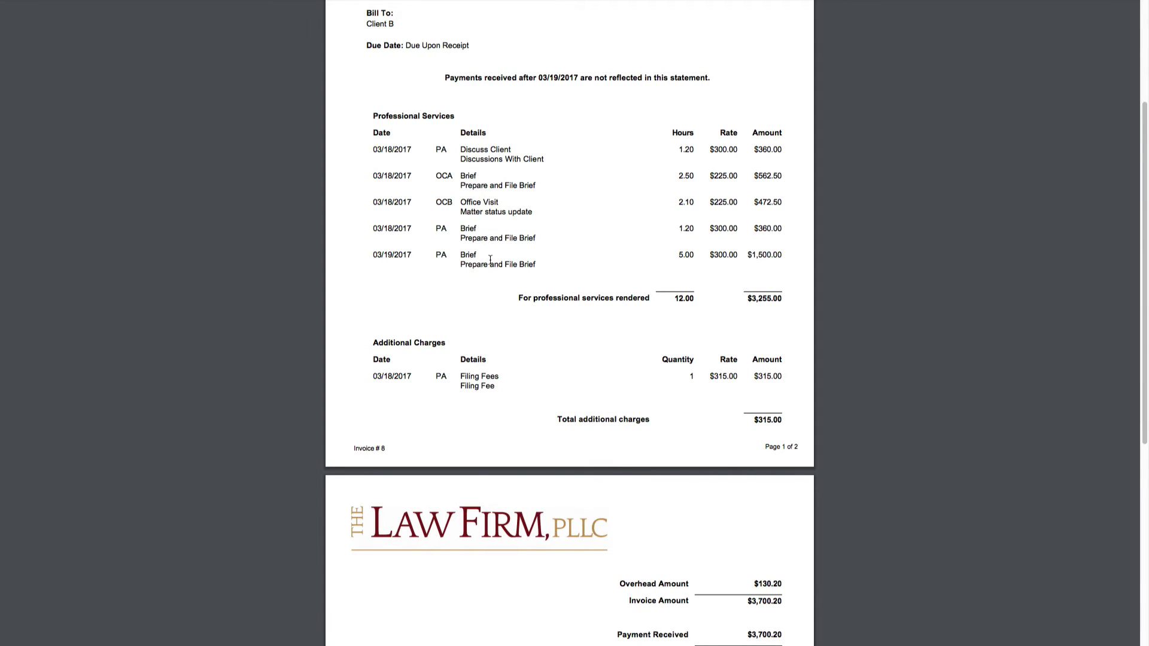
{"action": "scroll", "coordinate": [490, 259], "scroll_direction": "down", "scroll_amount": 3}
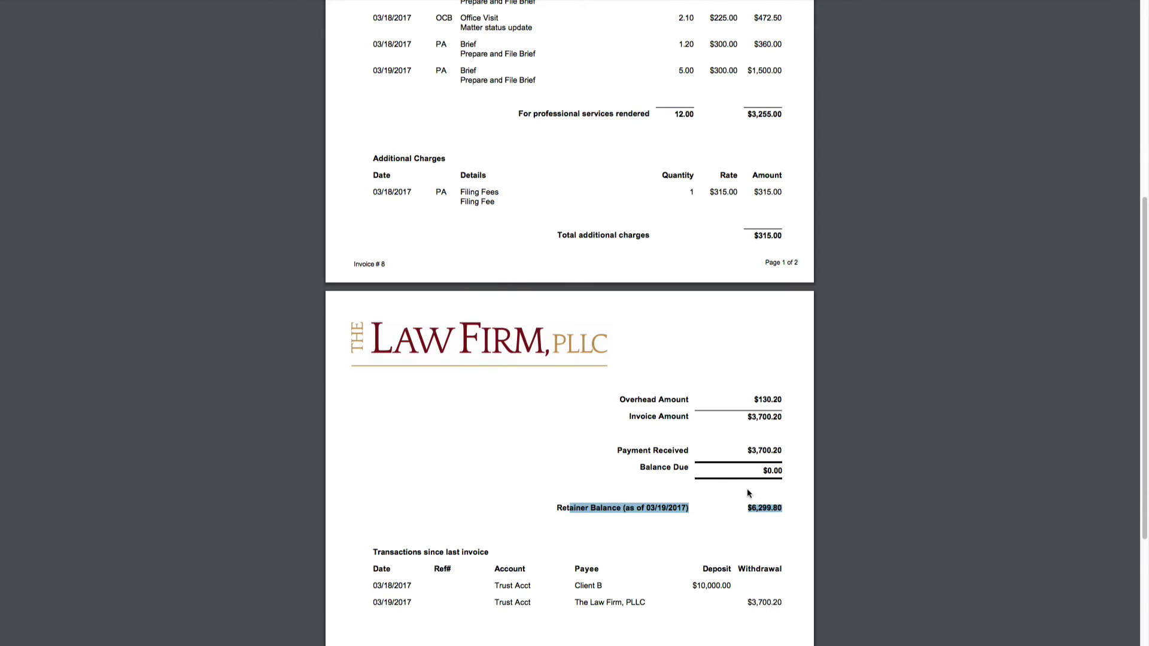
{"action": "left_click", "coordinate": [748, 491]}
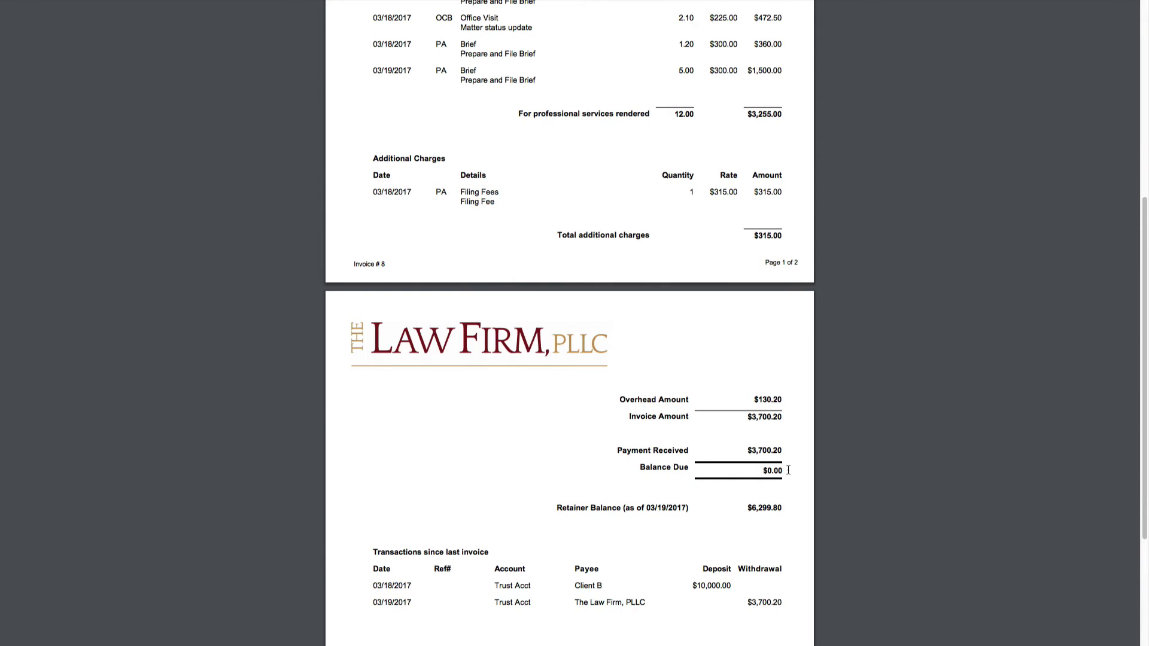
{"action": "left_click_drag", "start_coordinate": [789, 470], "coordinate": [762, 470]}
{"action": "left_click", "coordinate": [747, 473]}
{"action": "left_click_drag", "start_coordinate": [783, 405], "coordinate": [729, 406]}
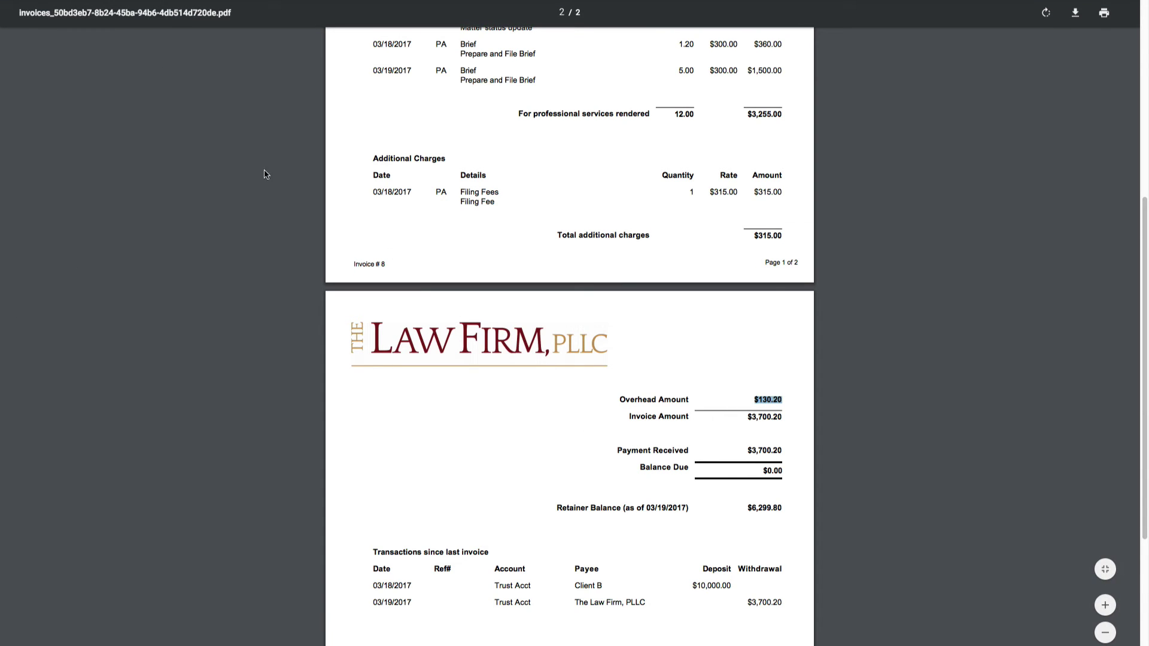
Return to CosmoLex's Invoices list, where invoice 8 shows Paid at 3,700.20 with 0.00 balance.
{"action": "left_click", "coordinate": [87, 1]}
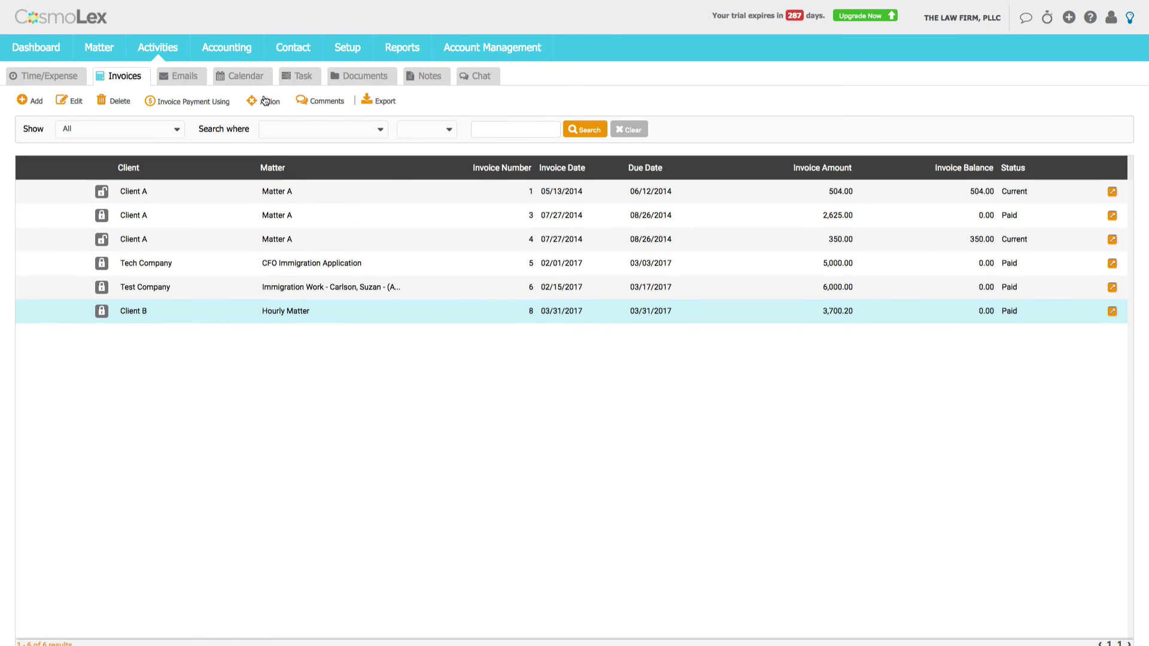
{"action": "left_click", "coordinate": [265, 103]}
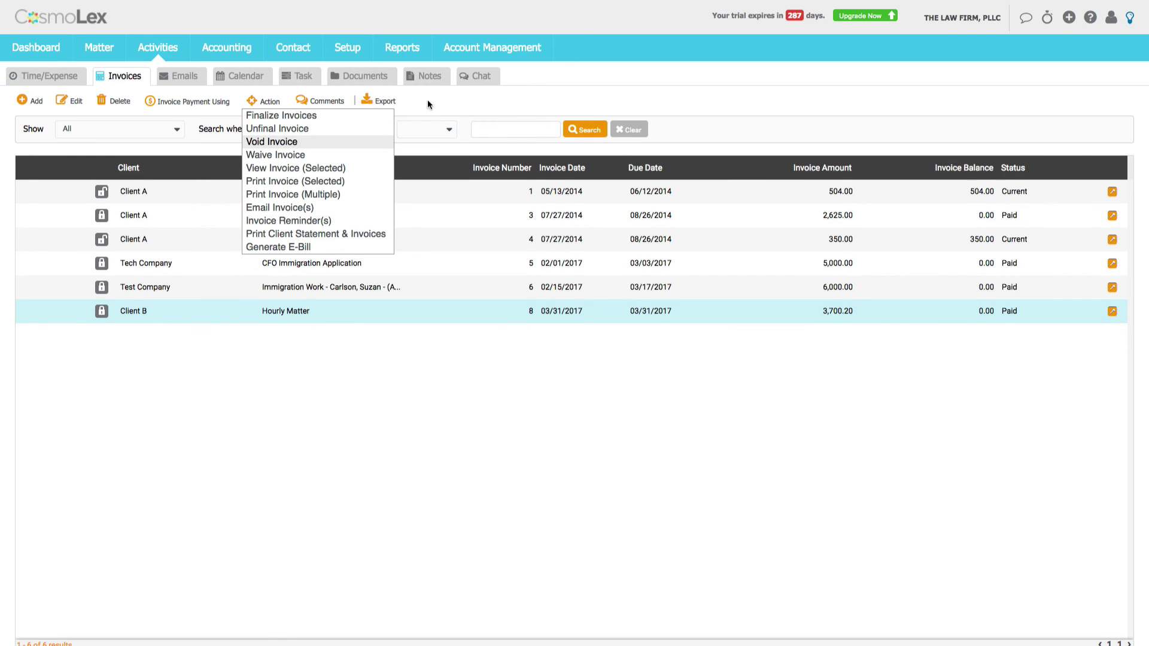
{"action": "left_click", "coordinate": [221, 393]}
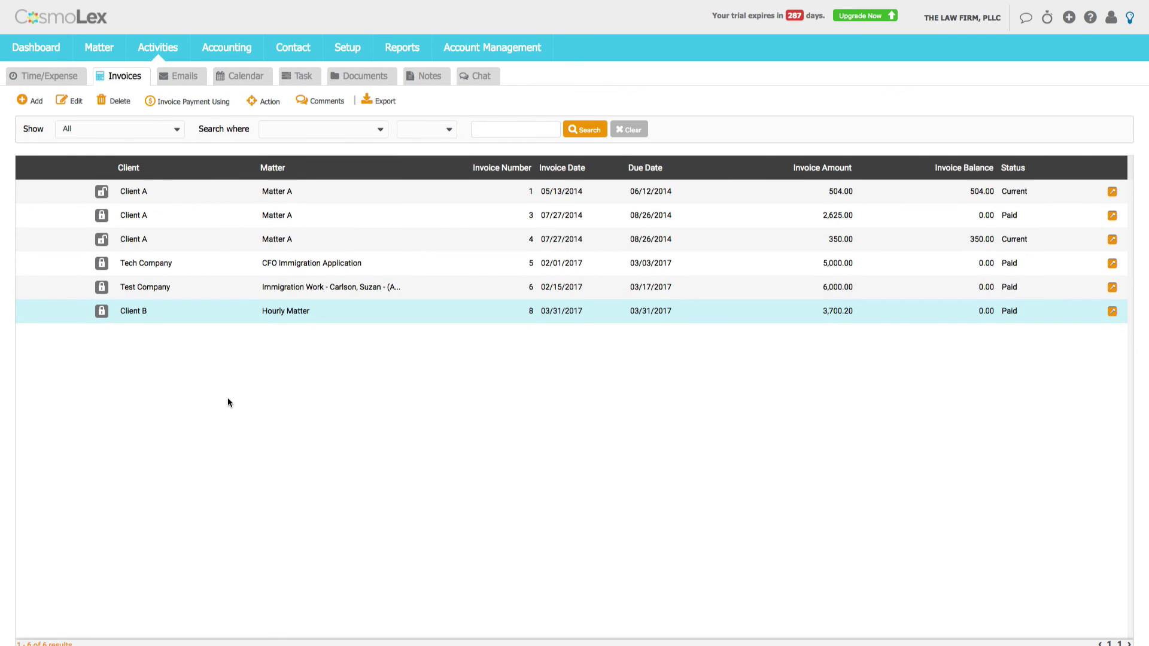